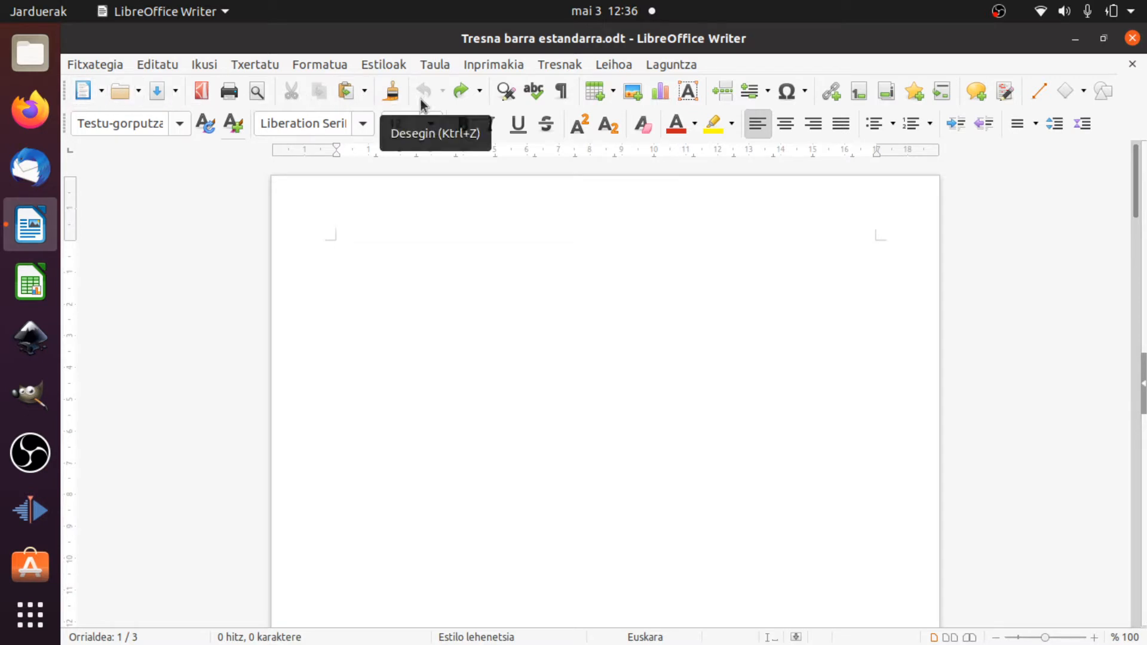
Examine the file commands, the new-document types, the Open dialog and the Save As dialog.
click(102, 66)
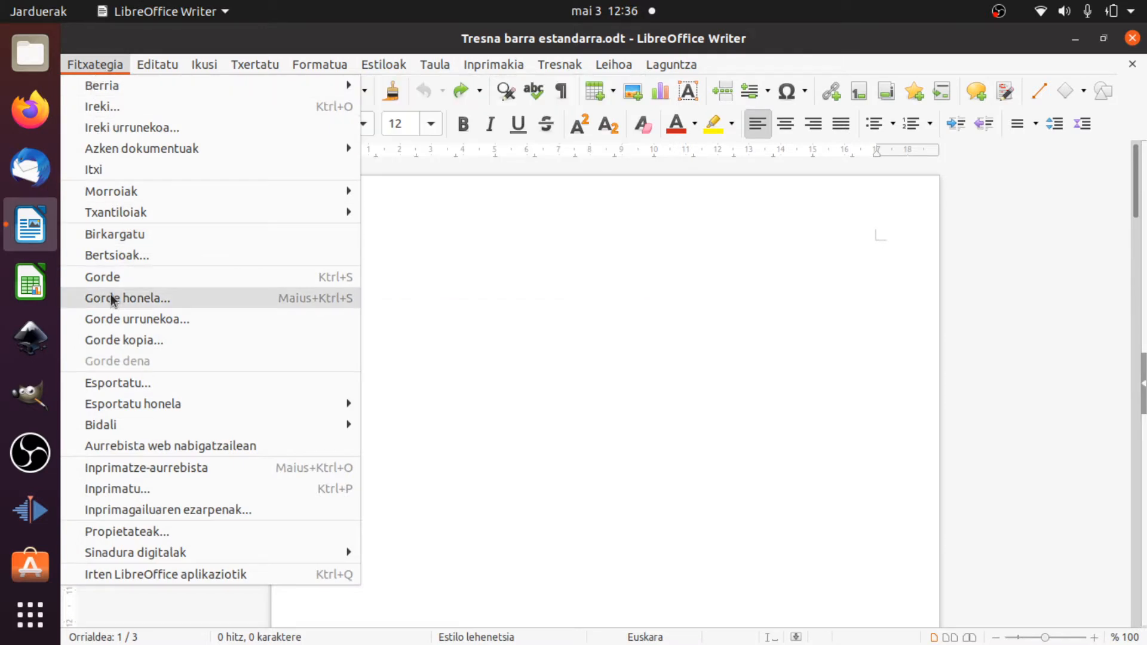
click(92, 64)
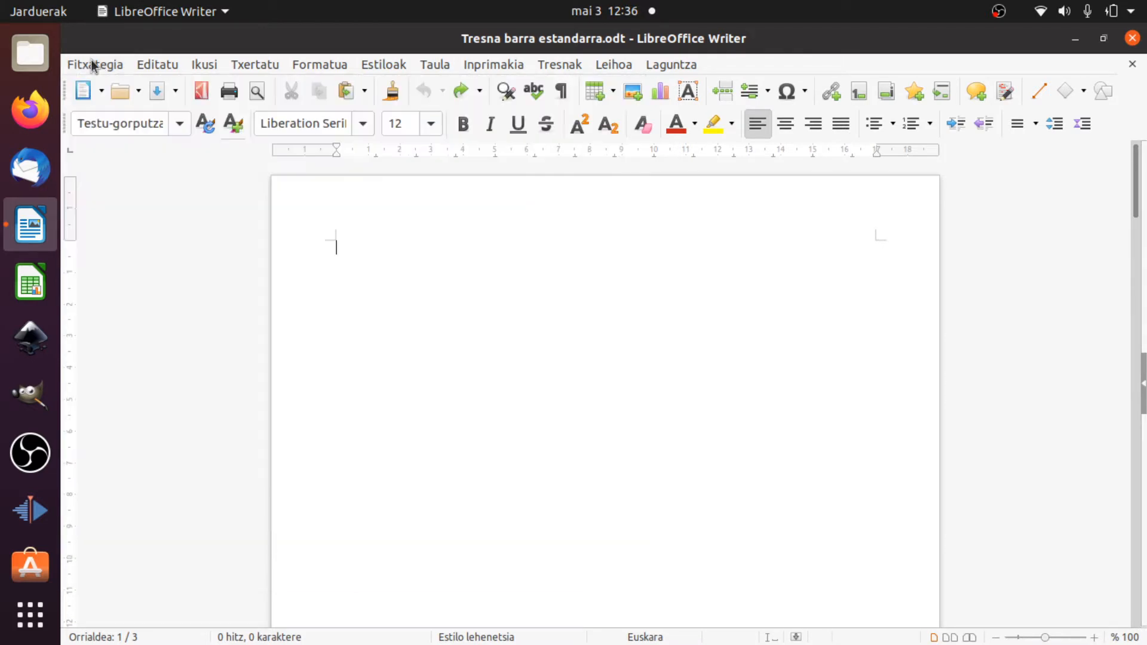
click(103, 94)
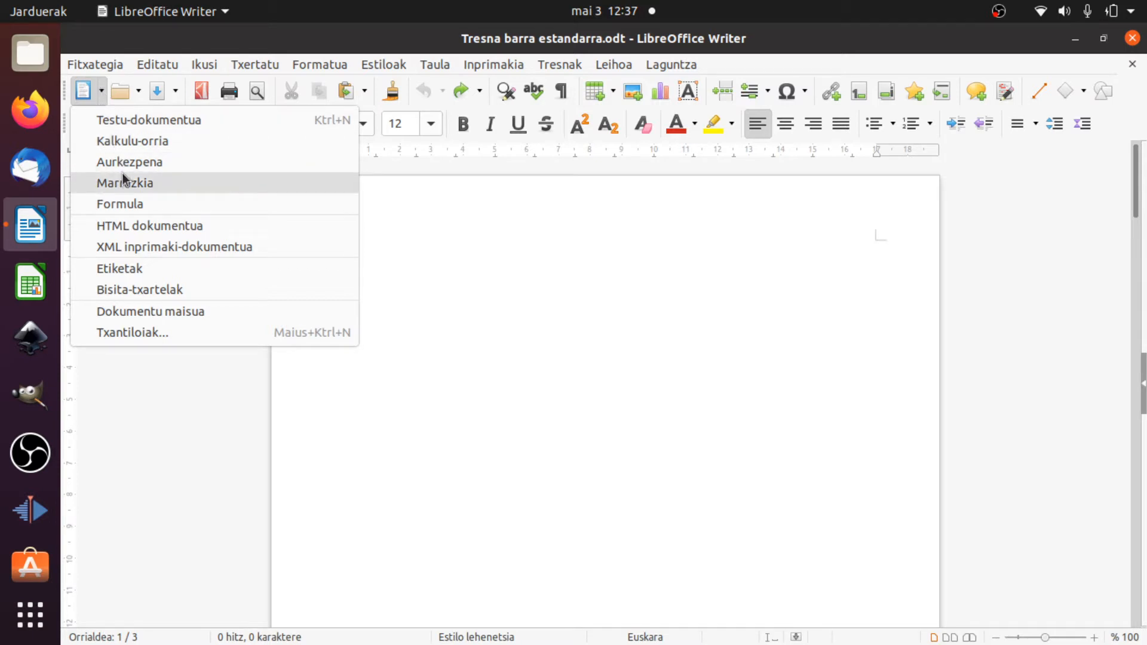
click(102, 100)
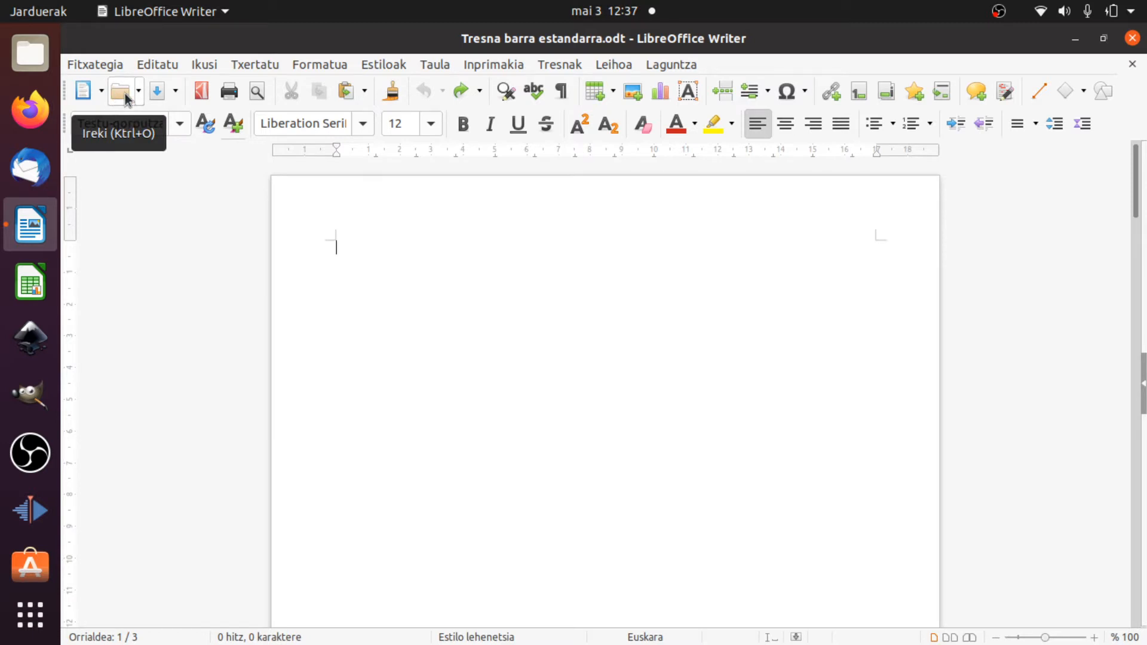
click(126, 96)
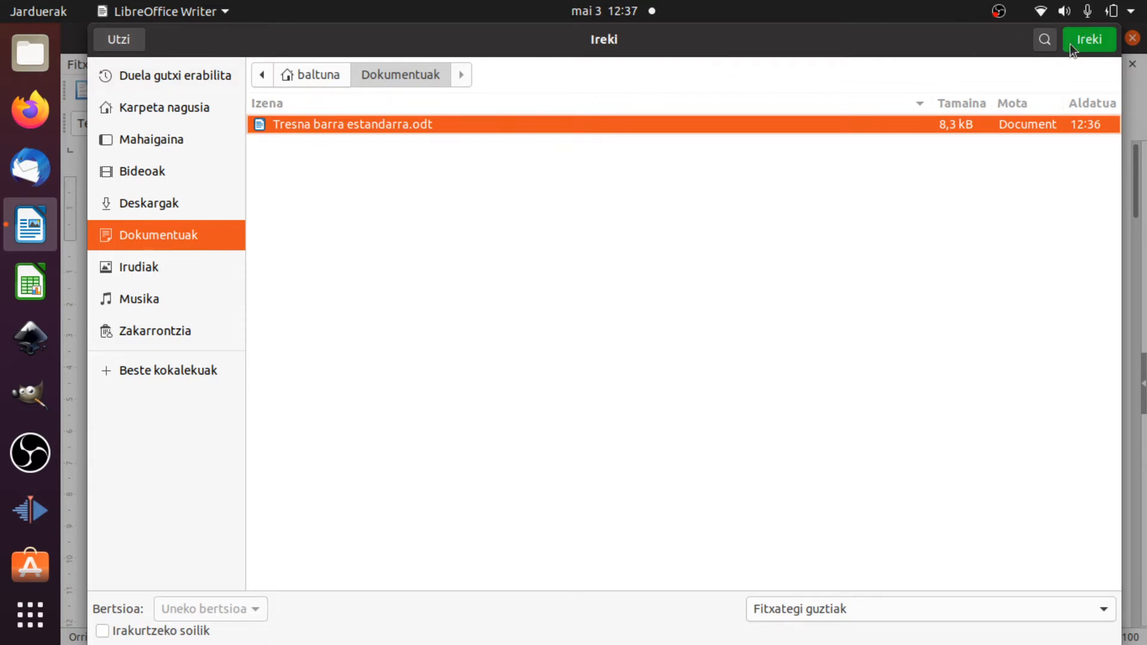
click(134, 39)
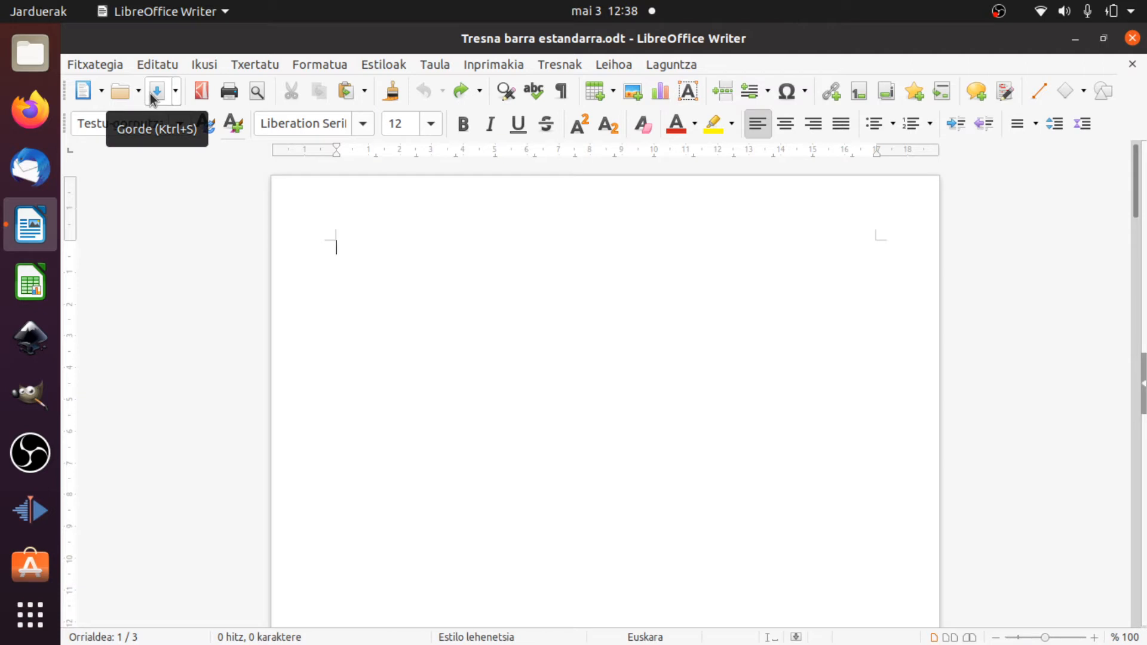
click(175, 91)
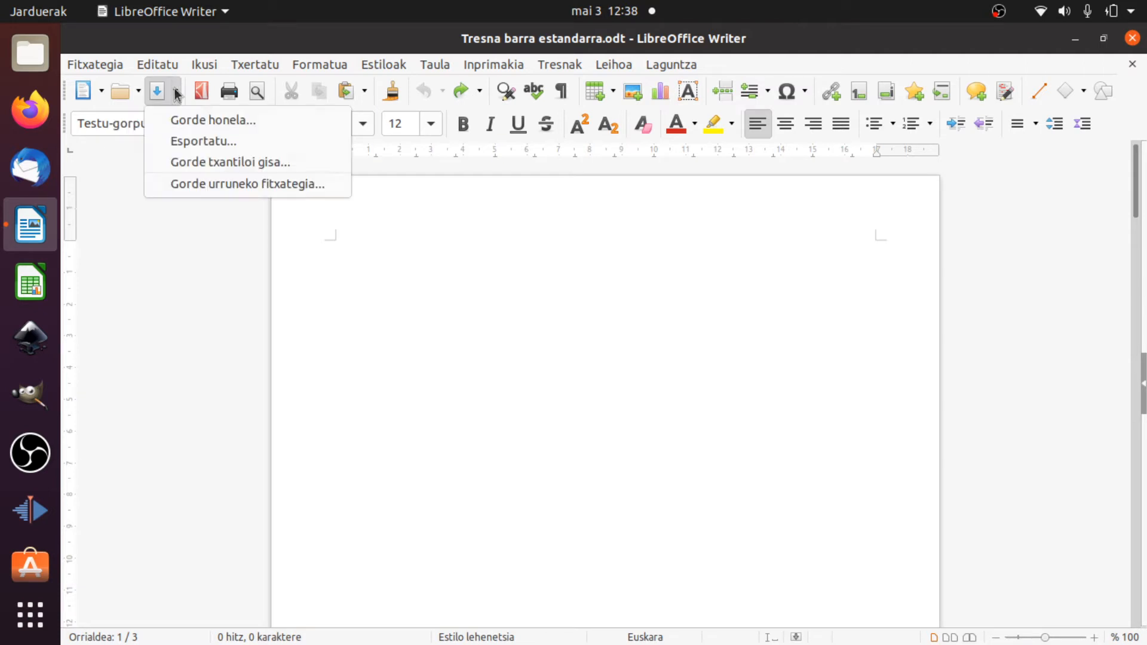
click(190, 123)
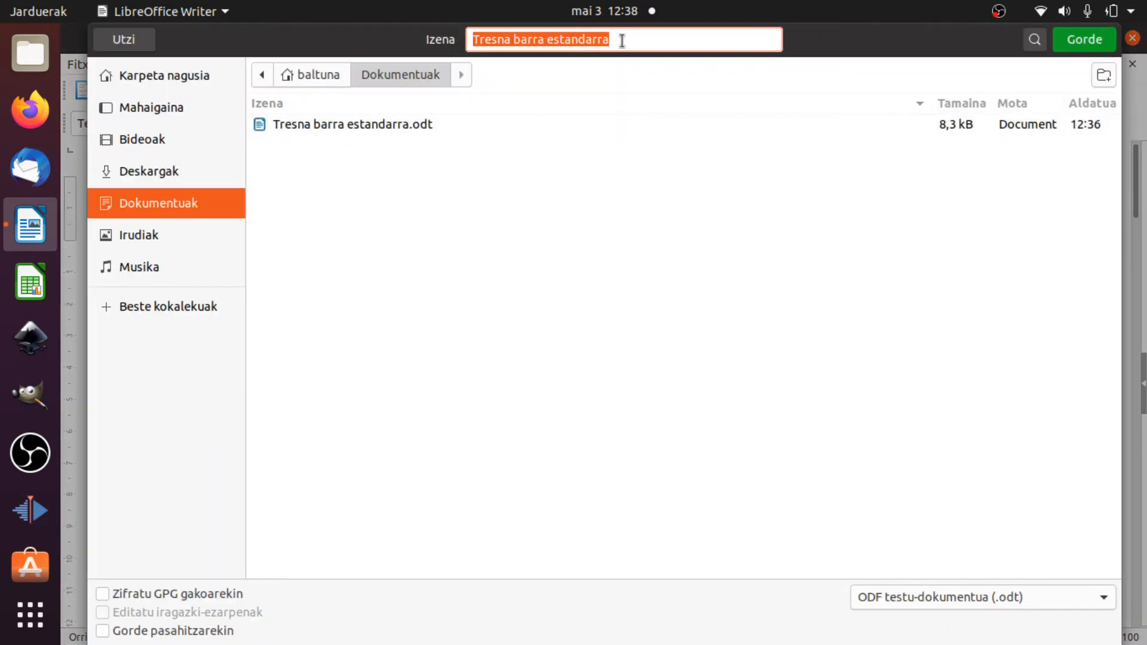
click(622, 41)
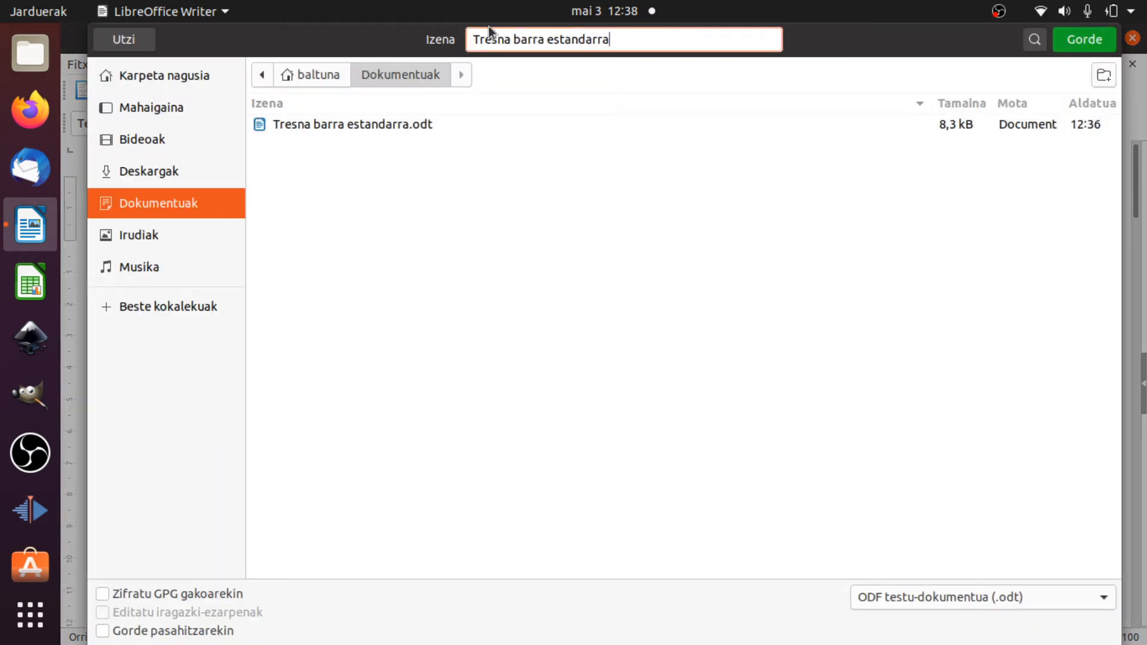
click(124, 39)
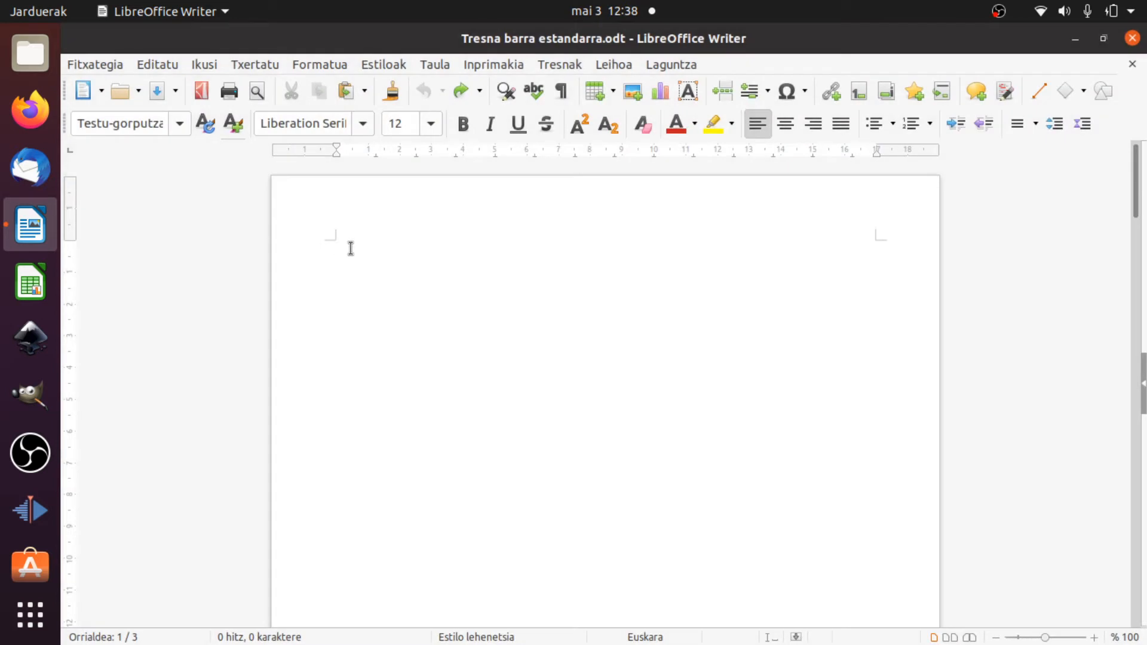
Write "Froga bat da" on the first line and save the document under the new name "Tresna barra estandarra 2".
text(Froga bat da)
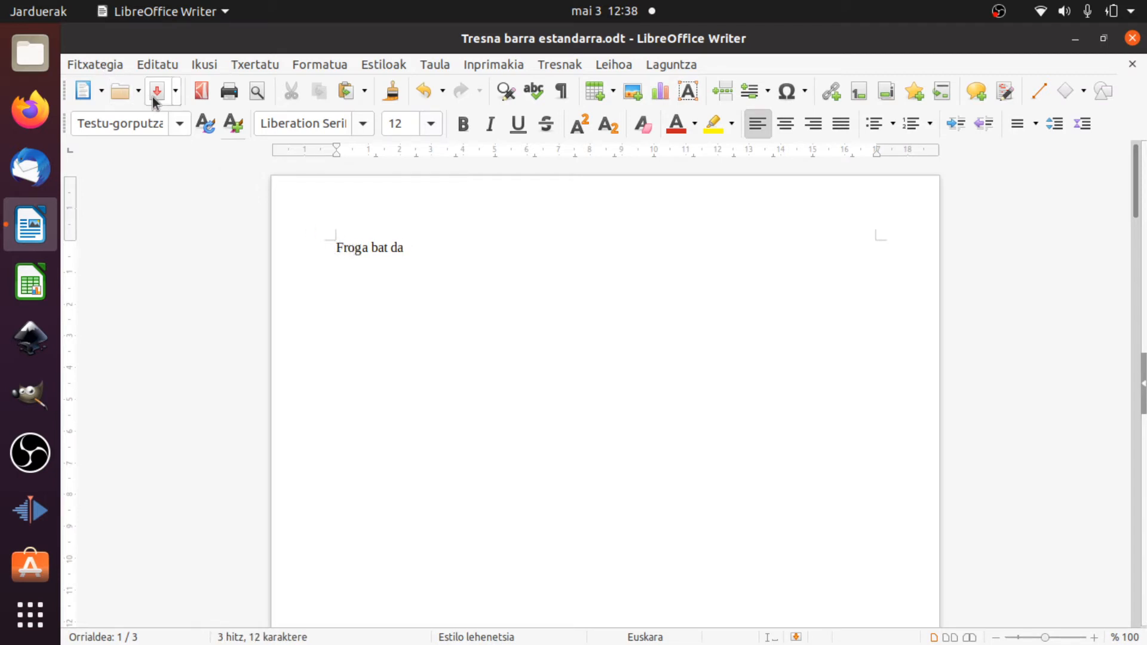
click(174, 96)
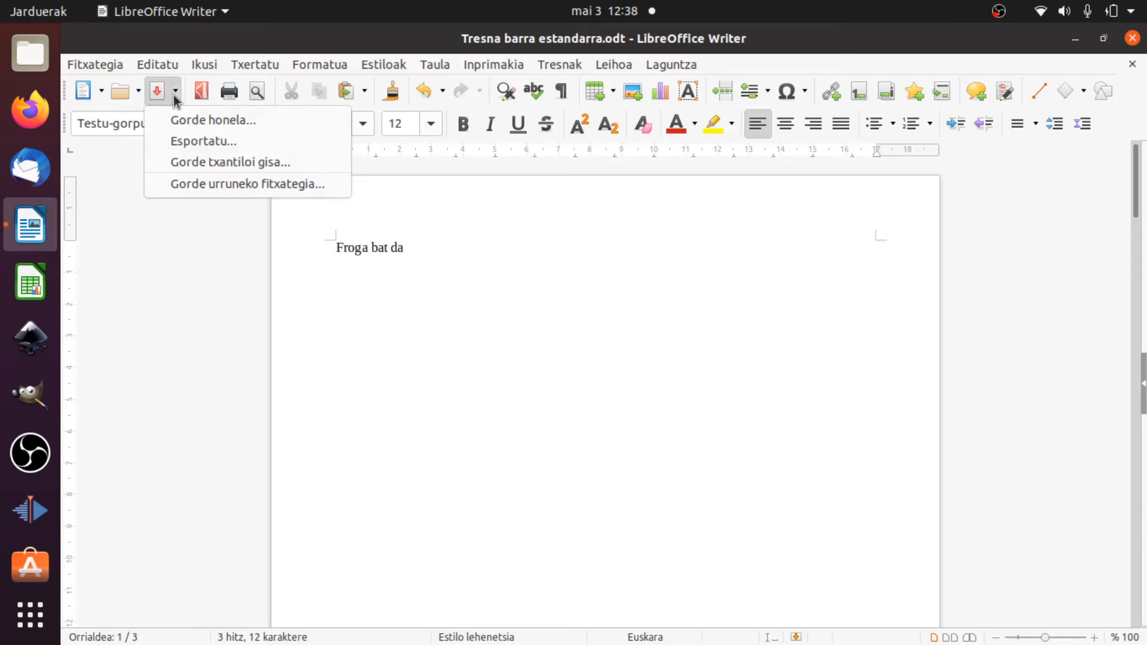
click(188, 121)
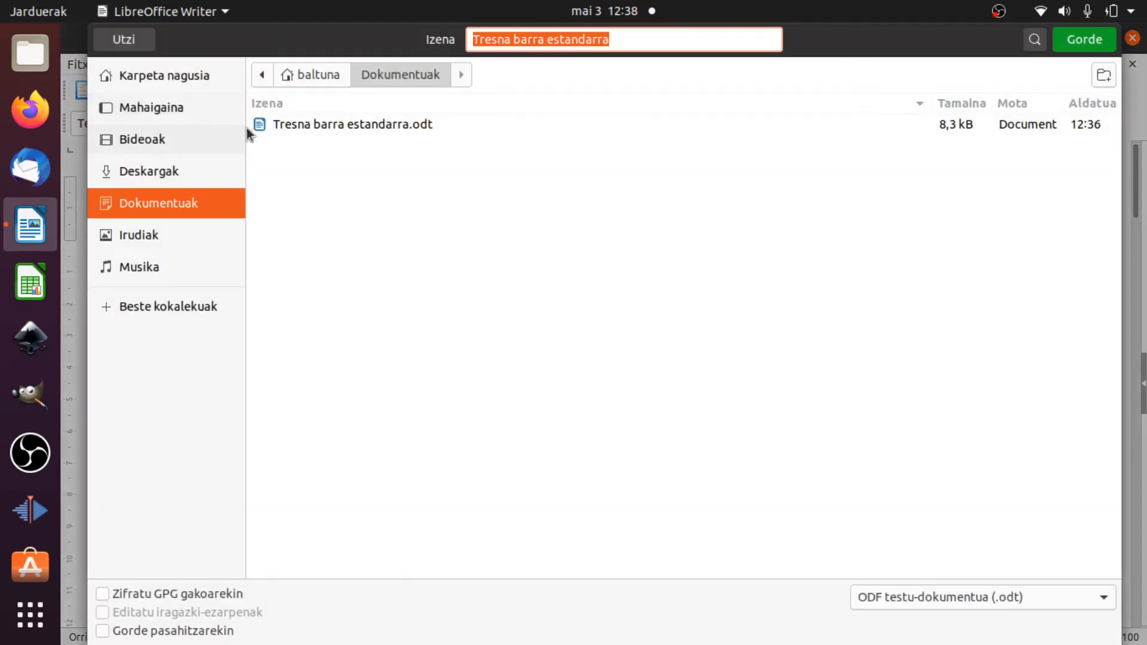
click(632, 41)
text(2)
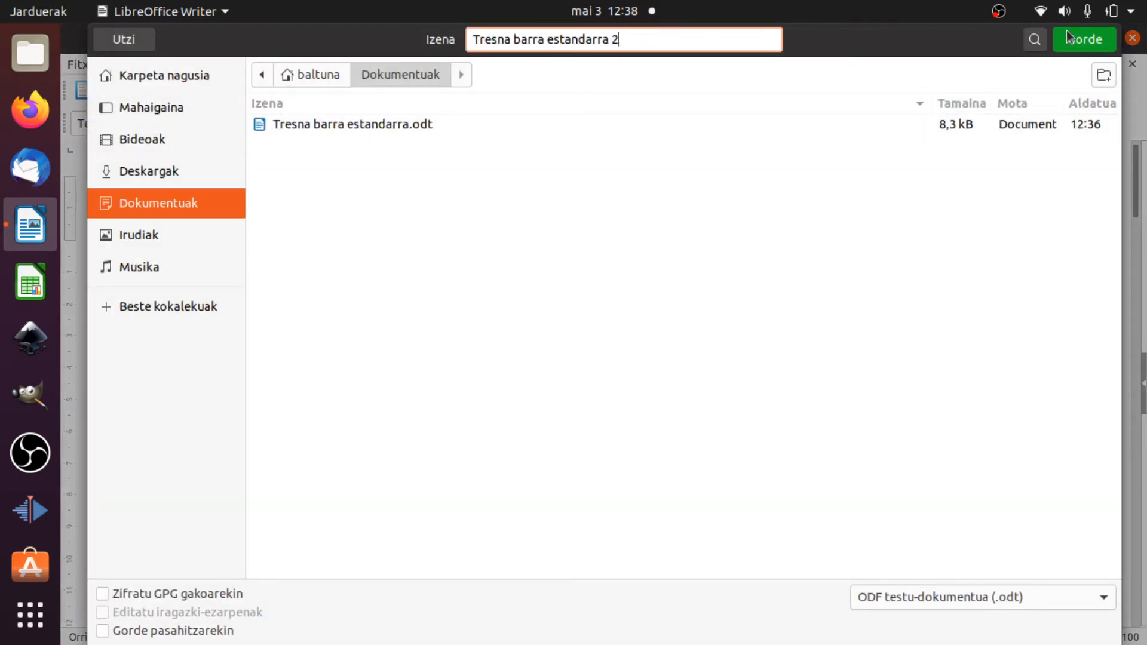
key(Return)
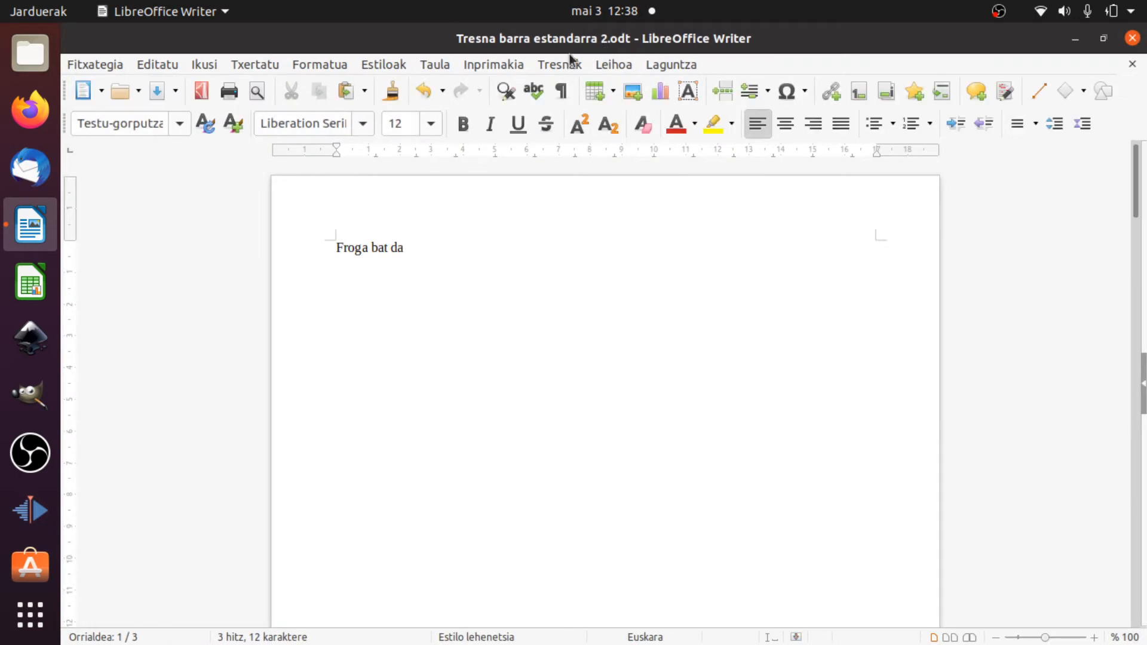
Open the original document "Tresna barra estandarra.odt" from the Dokumentuak folder.
click(75, 64)
click(94, 56)
click(117, 91)
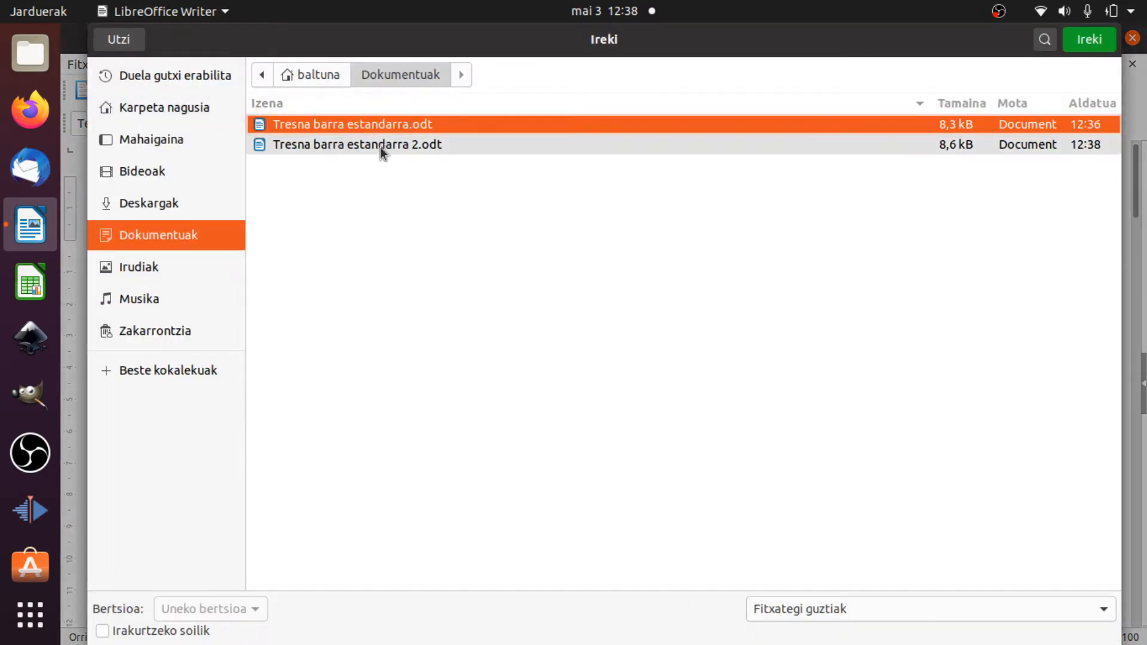
click(1076, 40)
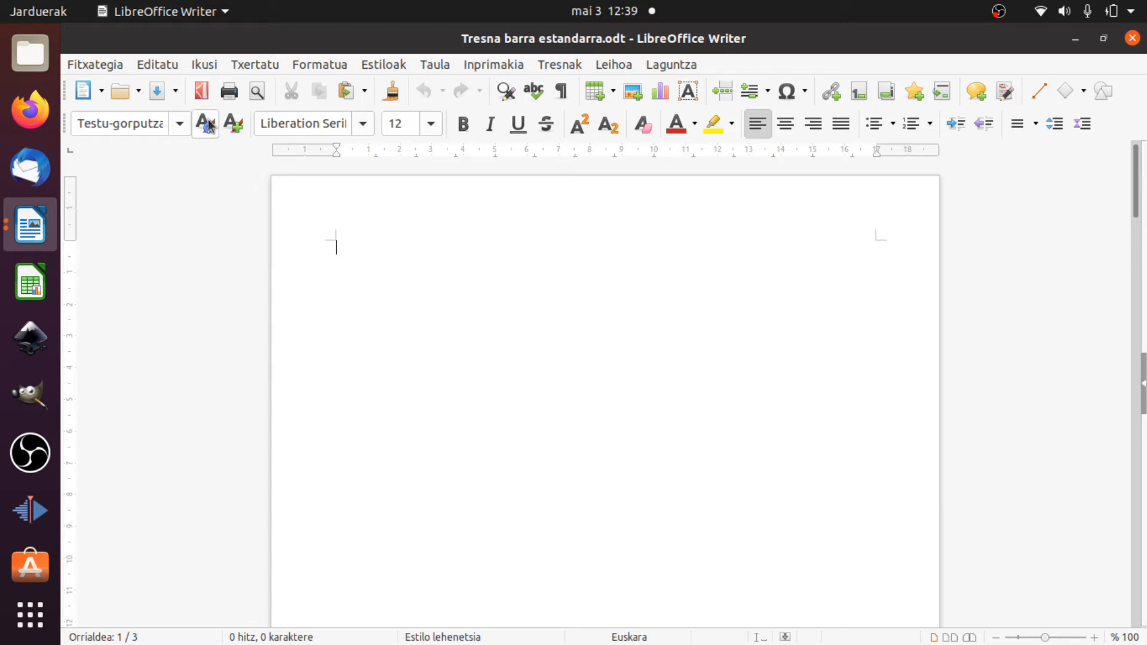
Examine the available export formats, the save-as-template option and the entry for creating a document from a template.
click(176, 91)
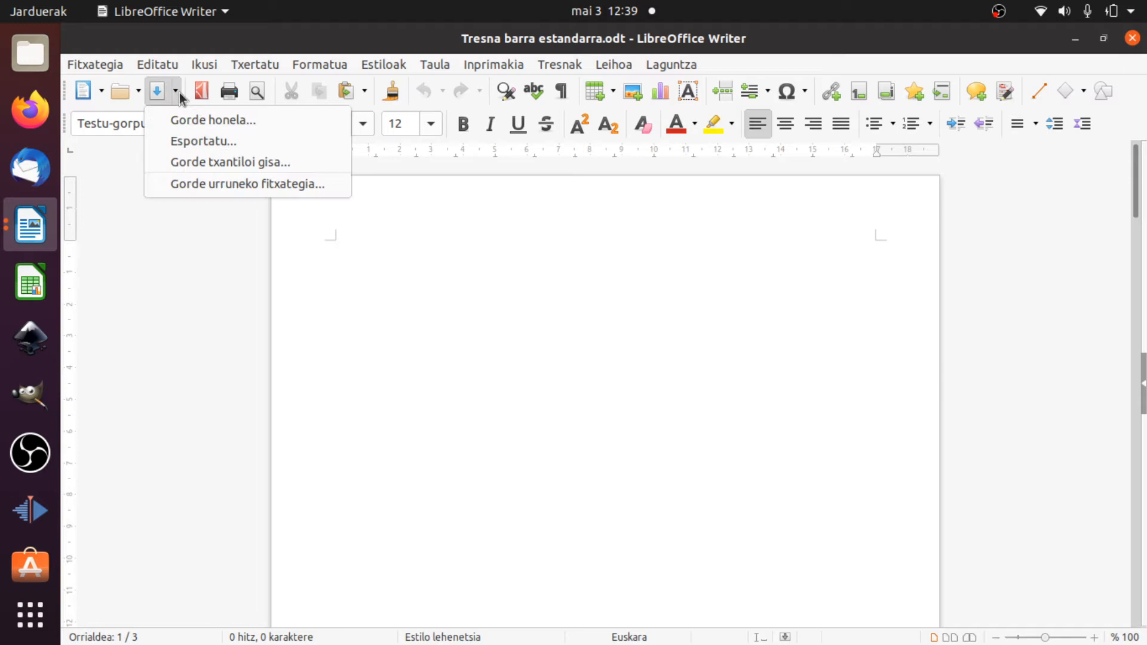
click(197, 141)
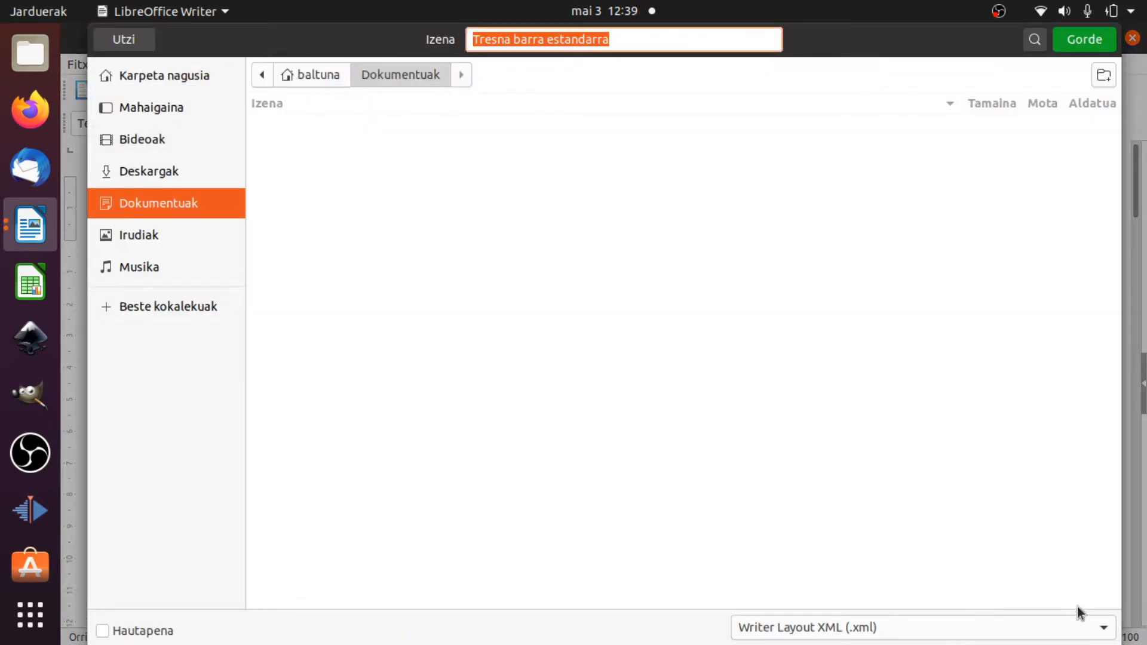
click(1081, 613)
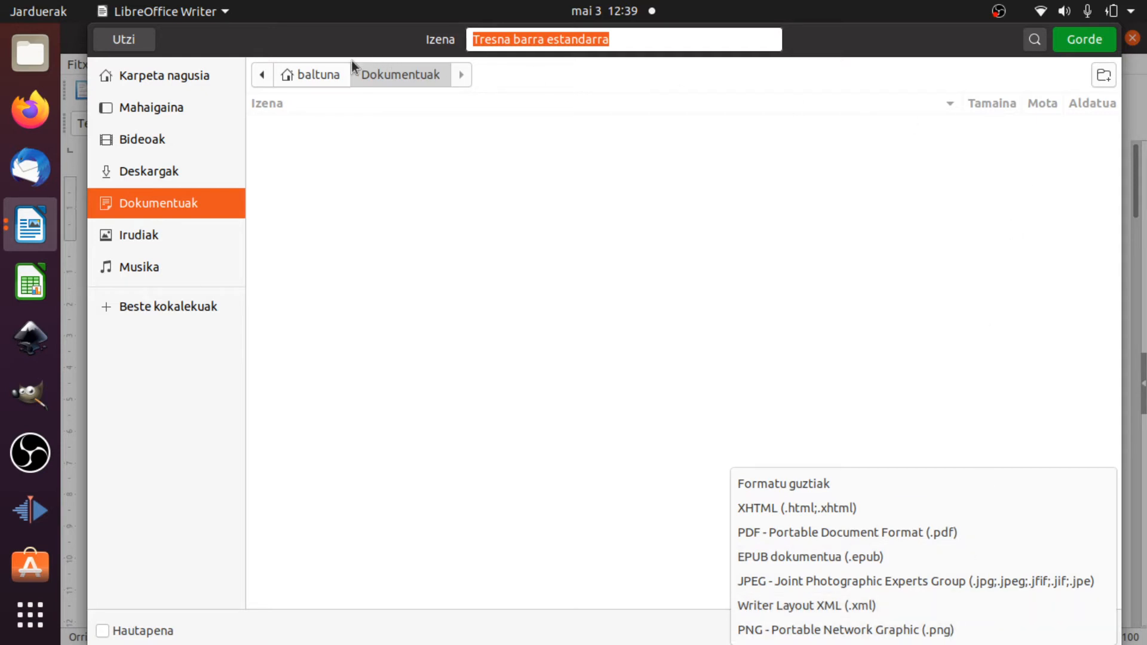
click(110, 41)
click(109, 40)
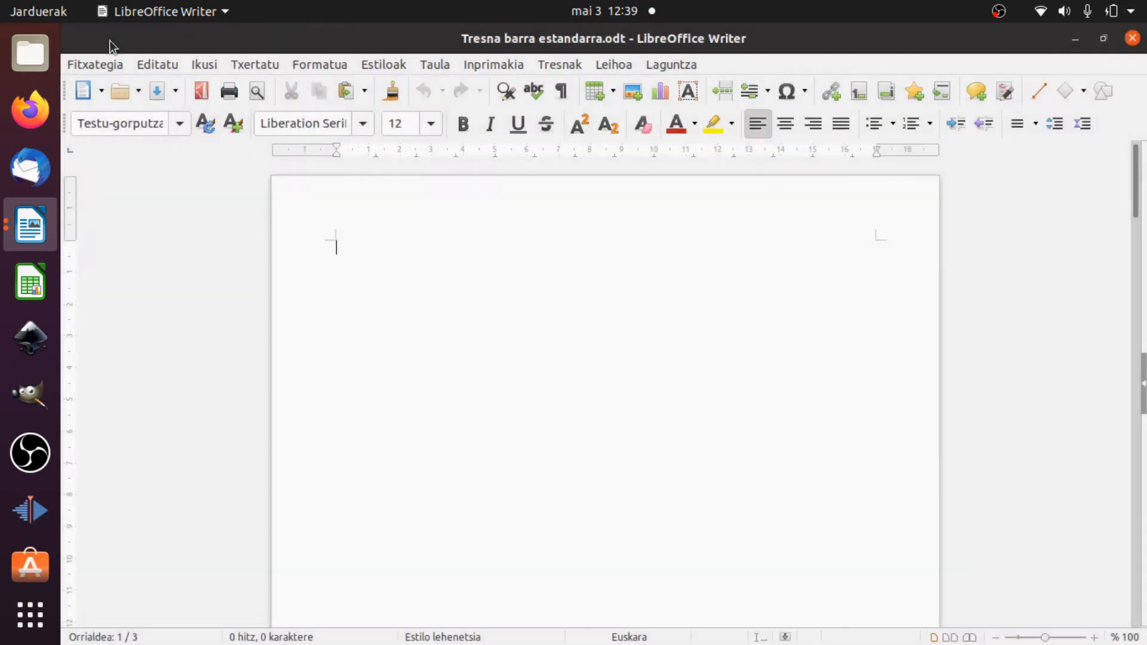
click(177, 93)
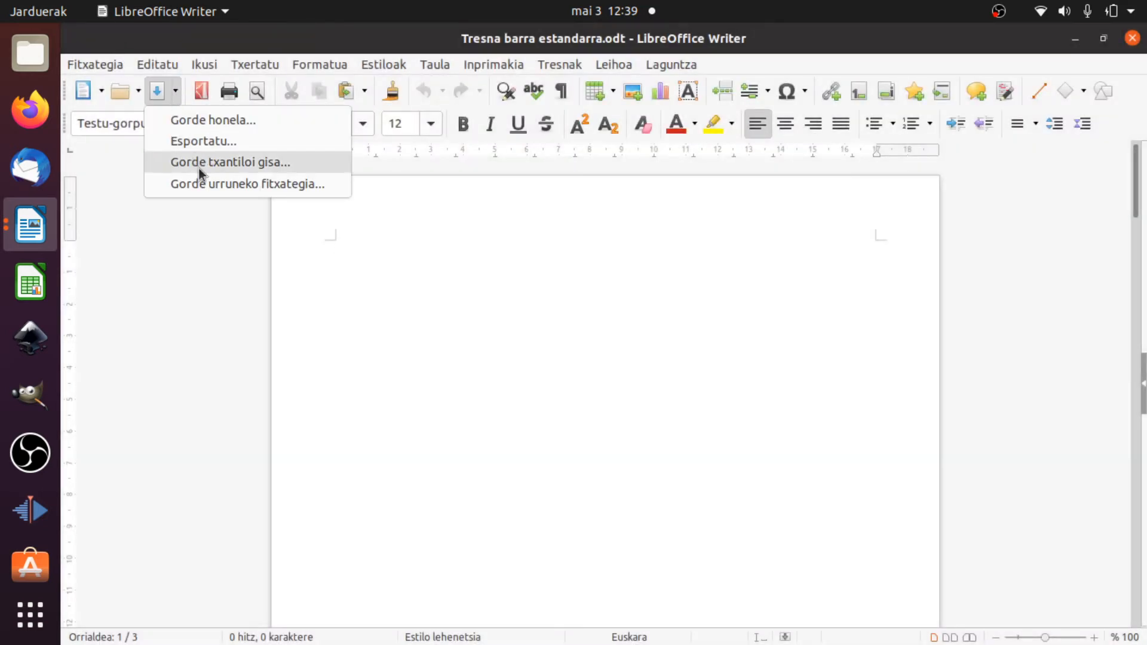
click(175, 92)
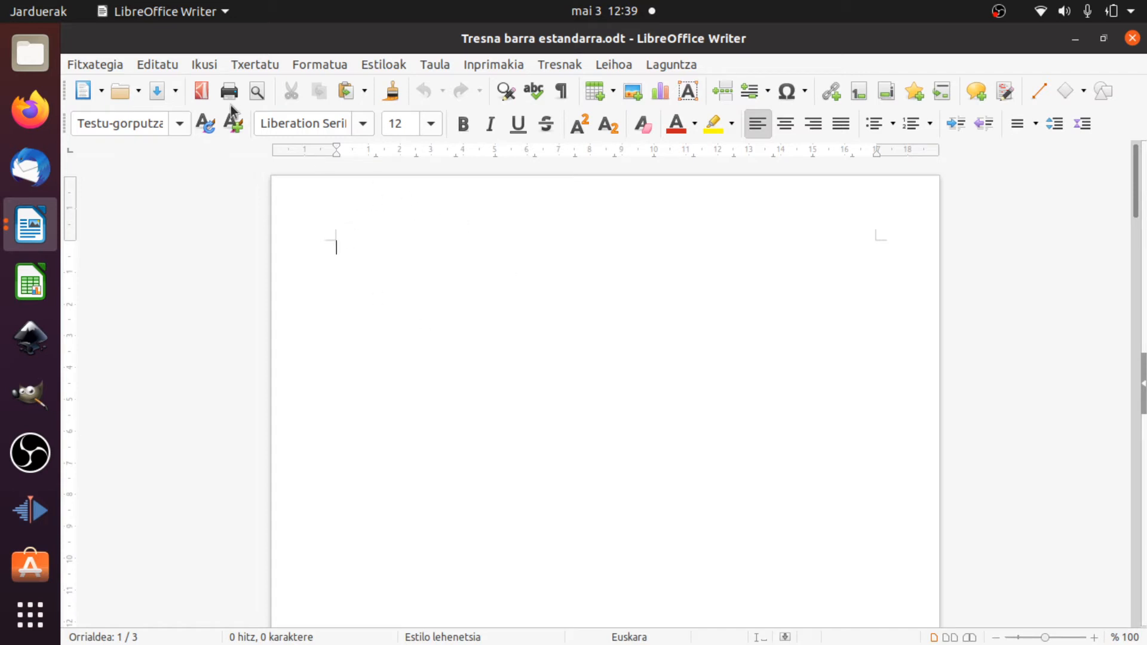
click(176, 93)
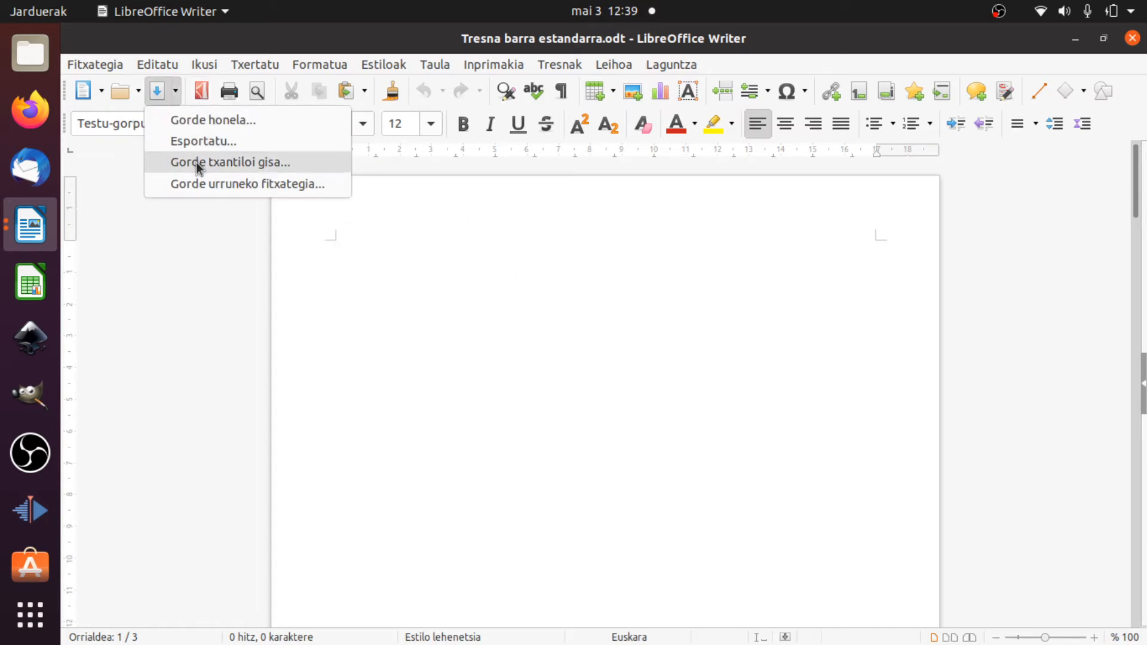
click(178, 92)
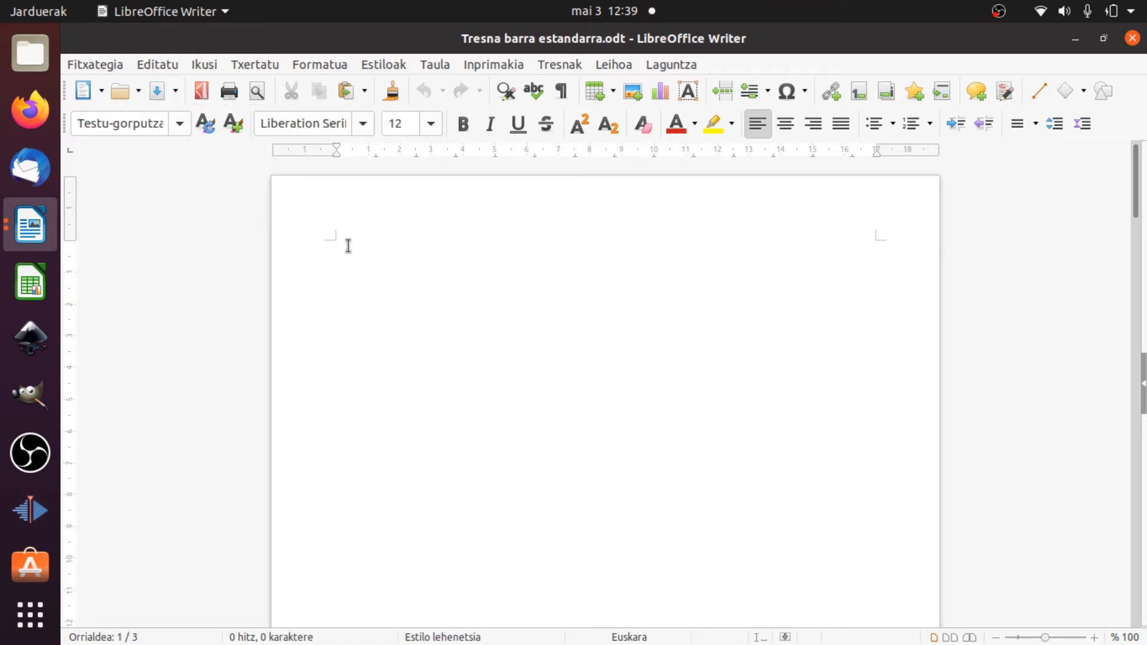
click(95, 65)
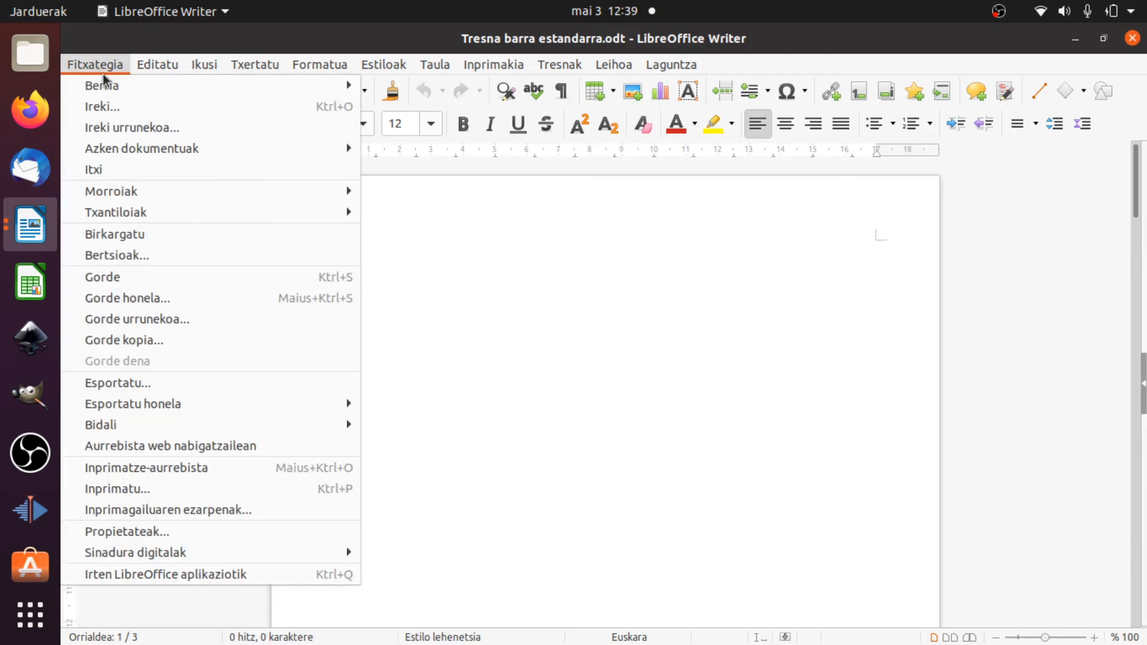
mouse_move(107, 85)
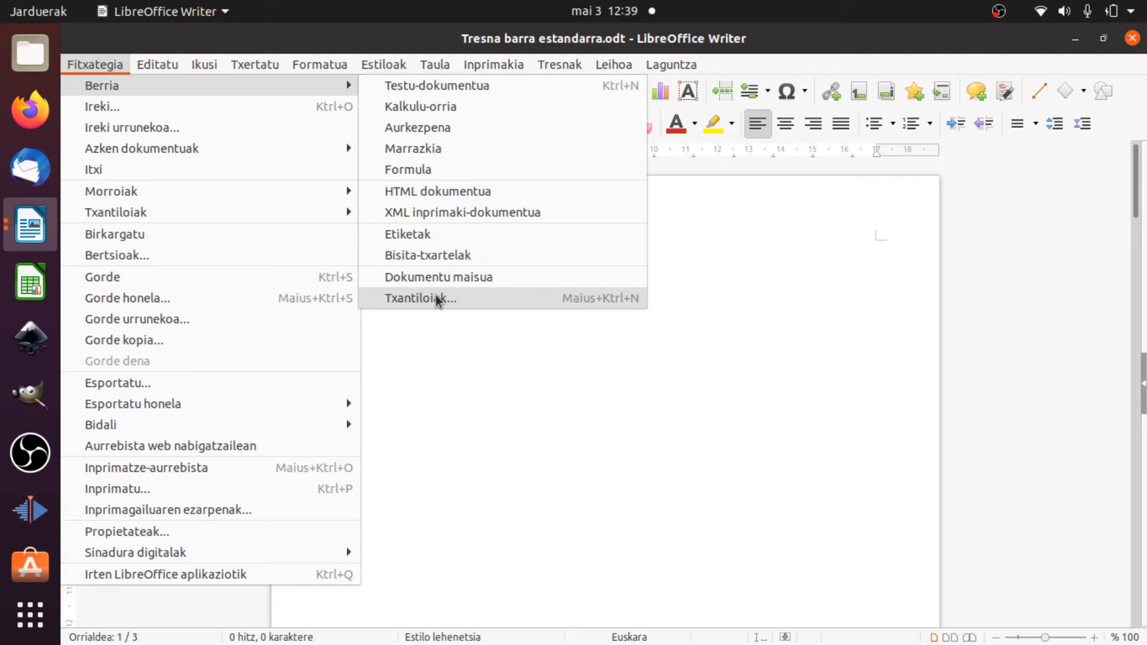
mouse_move(318, 212)
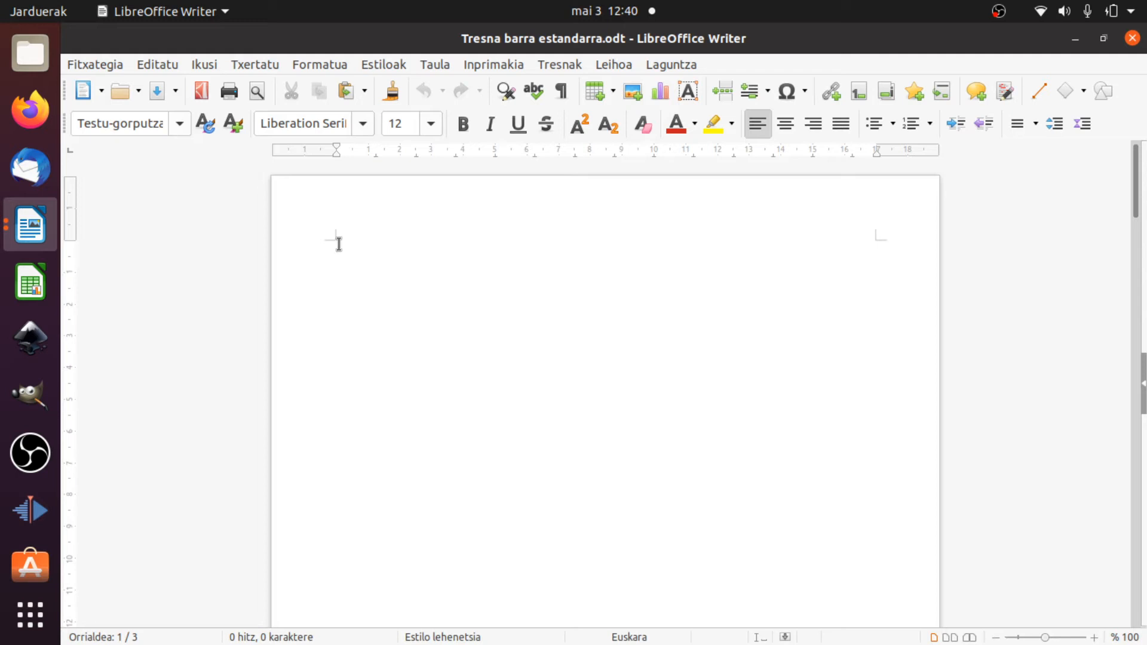
Write "Froga bat da" on the first line of the reopened document.
text(ga bidaa)
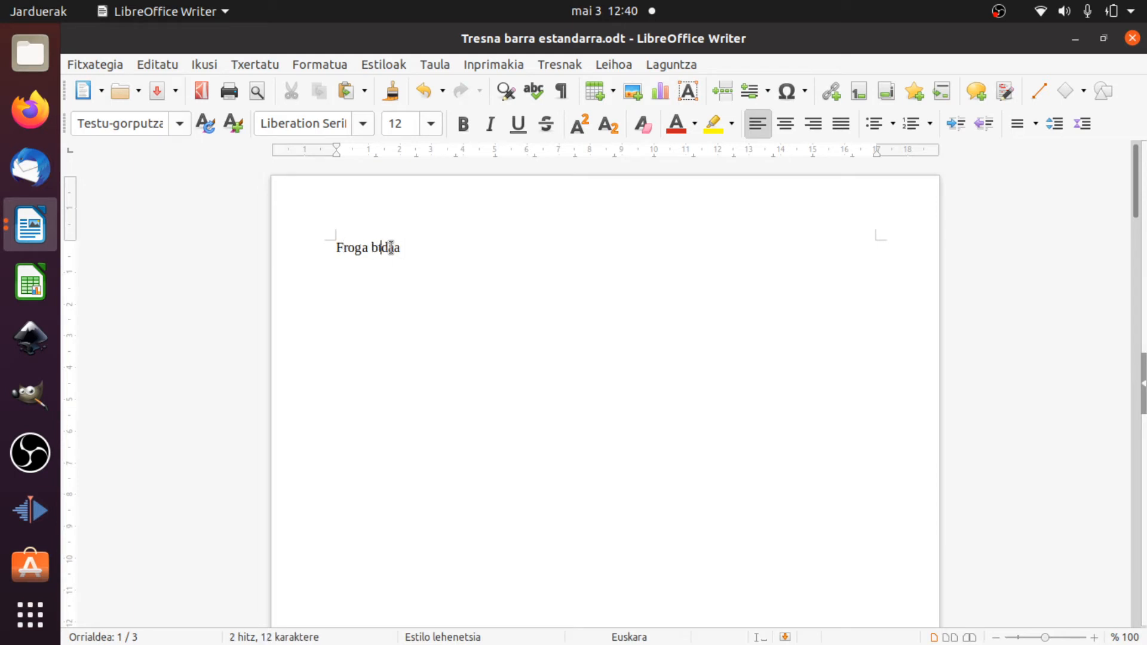
text(at)
Try moving "Froga bat da" a few lines lower by cutting and pasting it, and undo the move.
drag(340, 246, 410, 246)
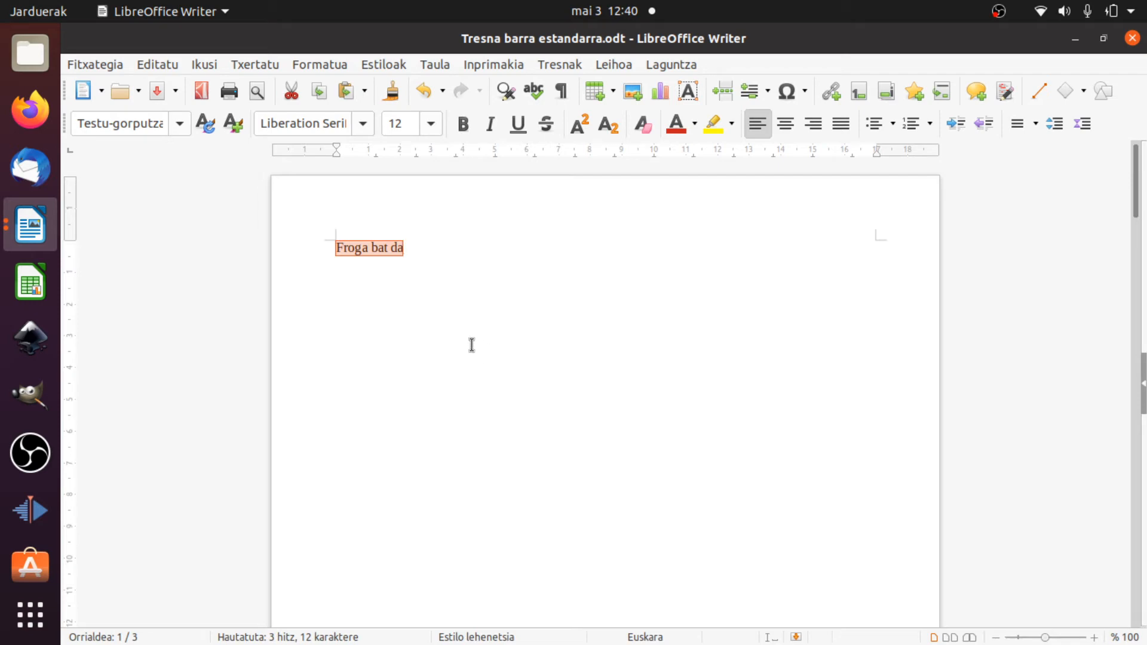
click(290, 96)
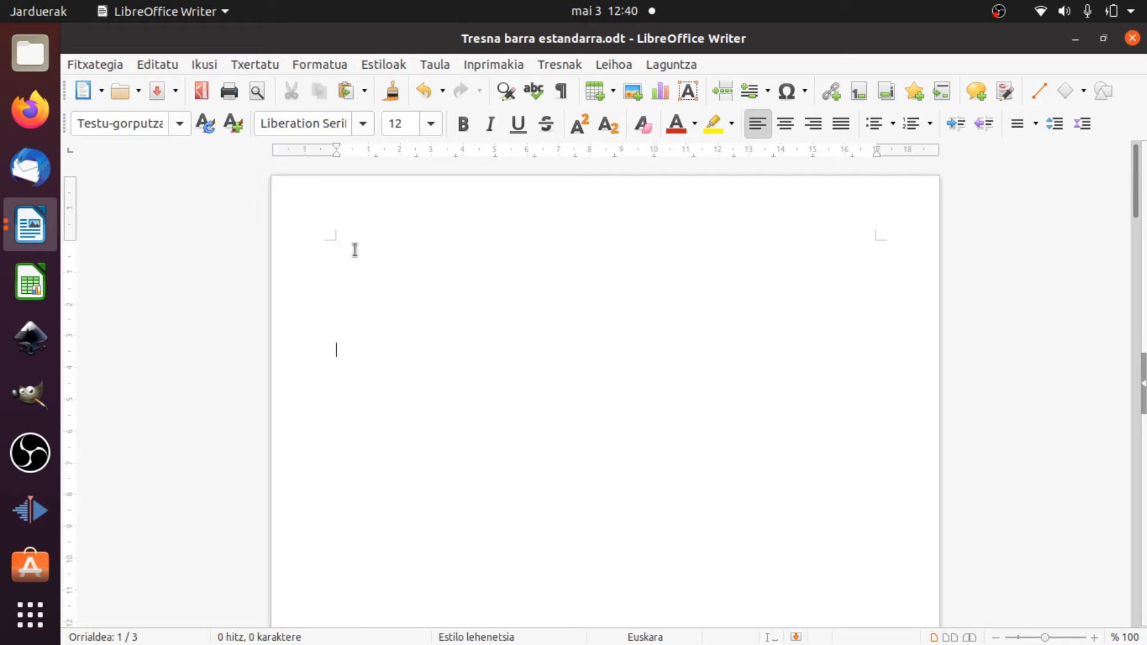
click(345, 93)
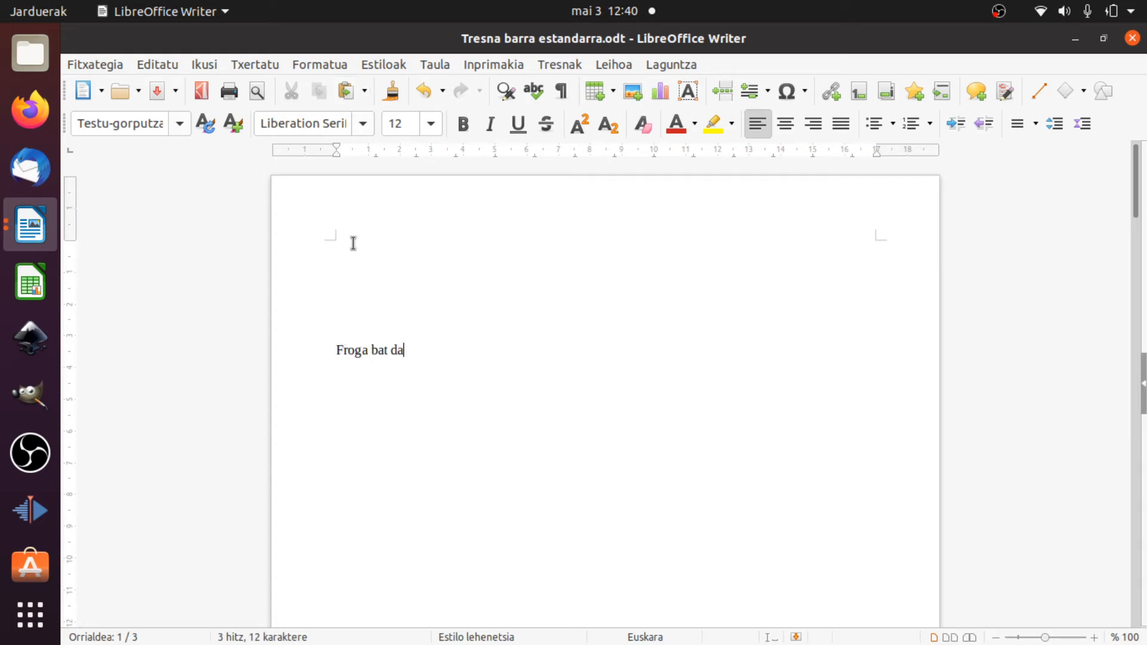
key(ctrl+z)
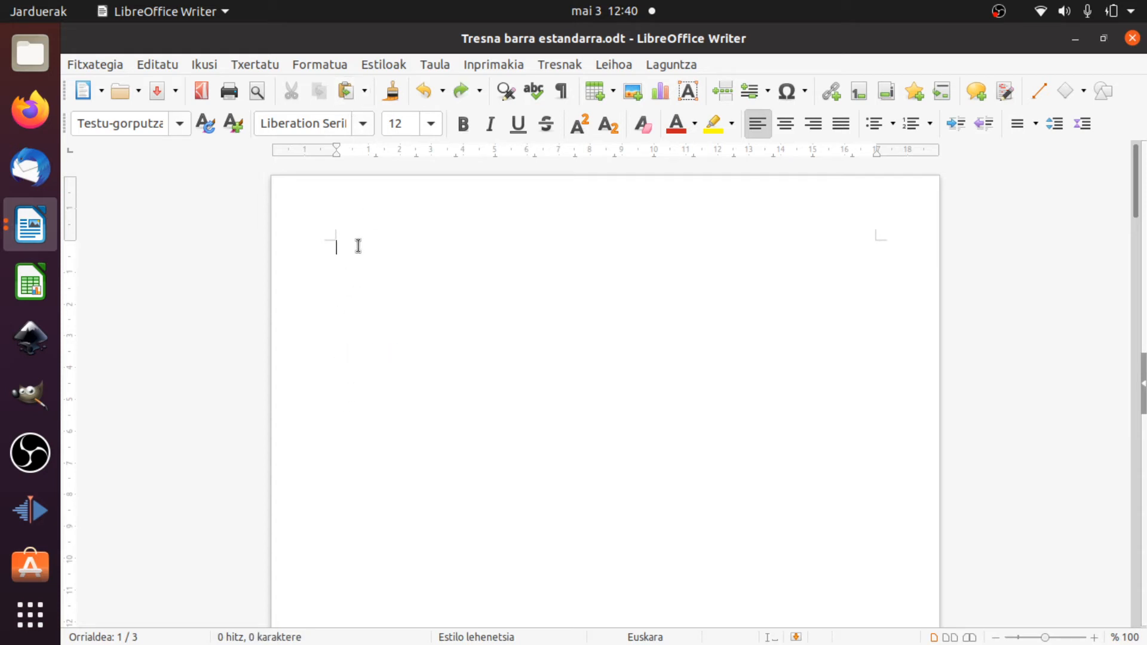
key(ctrl+y)
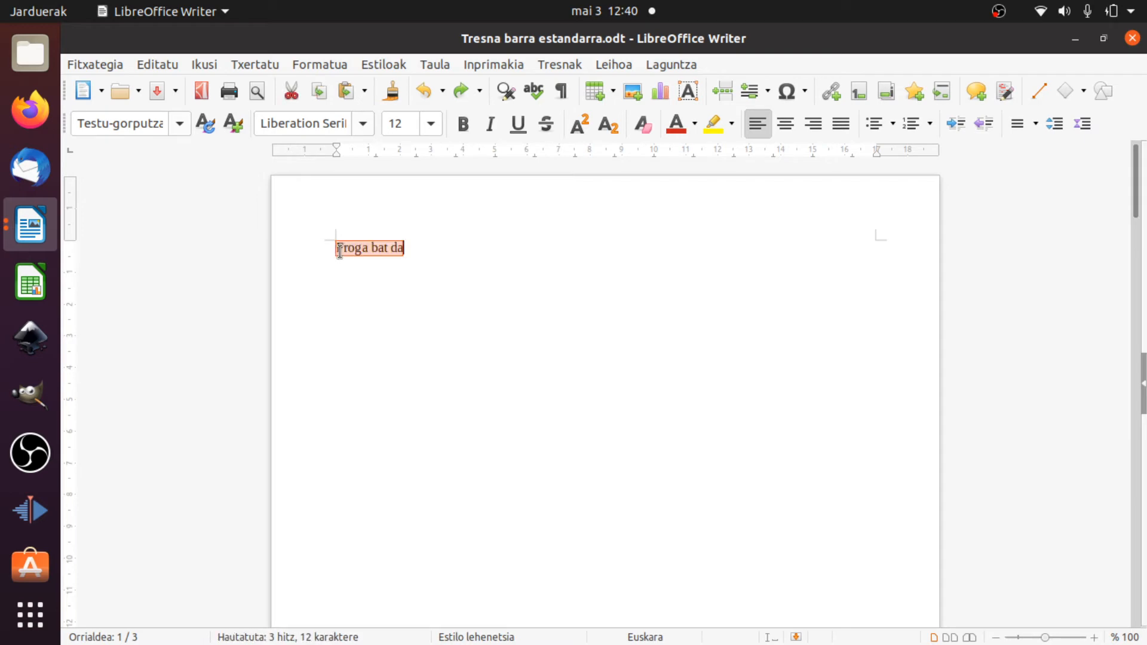
Copy "Froga bat da" from the first line and paste it directly below, without blank lines between the two.
click(321, 103)
click(446, 257)
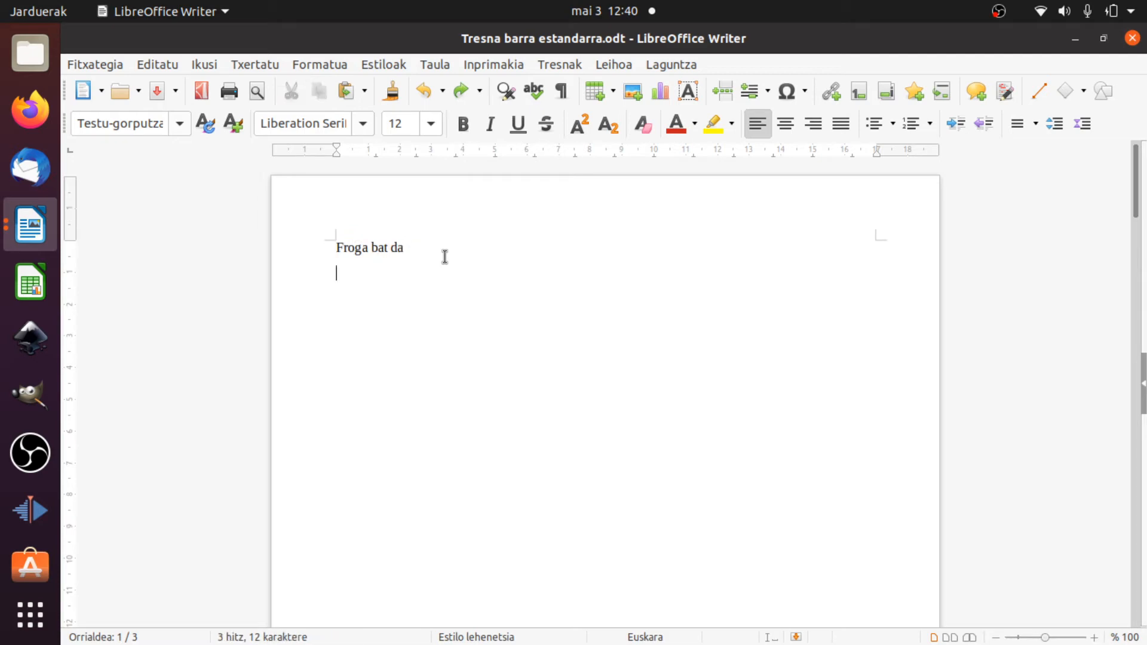
key(ctrl+v)
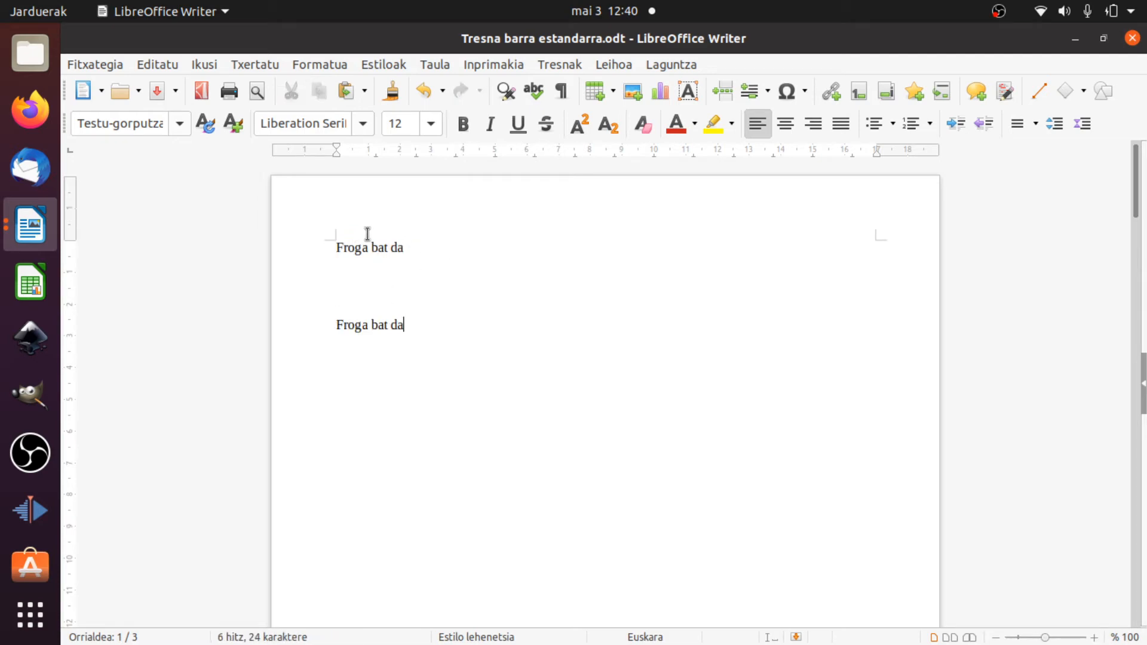
key(BackSpace)
key(BackSpace)
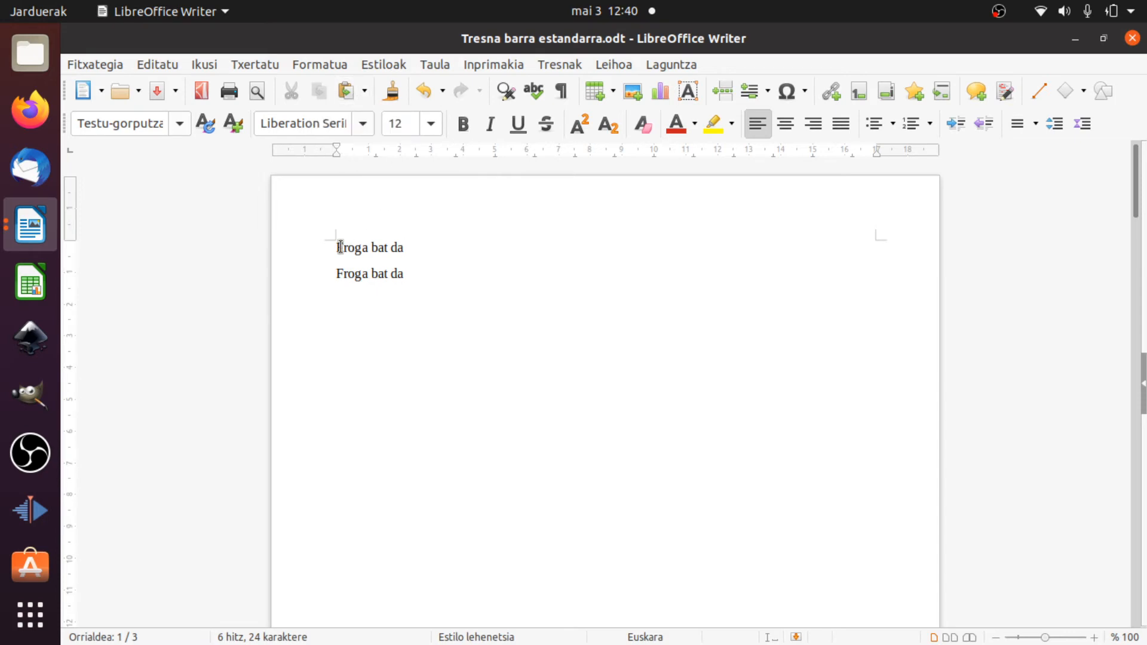
Format the first "Froga bat da" line as bold, 16 pt text in dark red (Gorri iluna 2).
drag(338, 247, 403, 248)
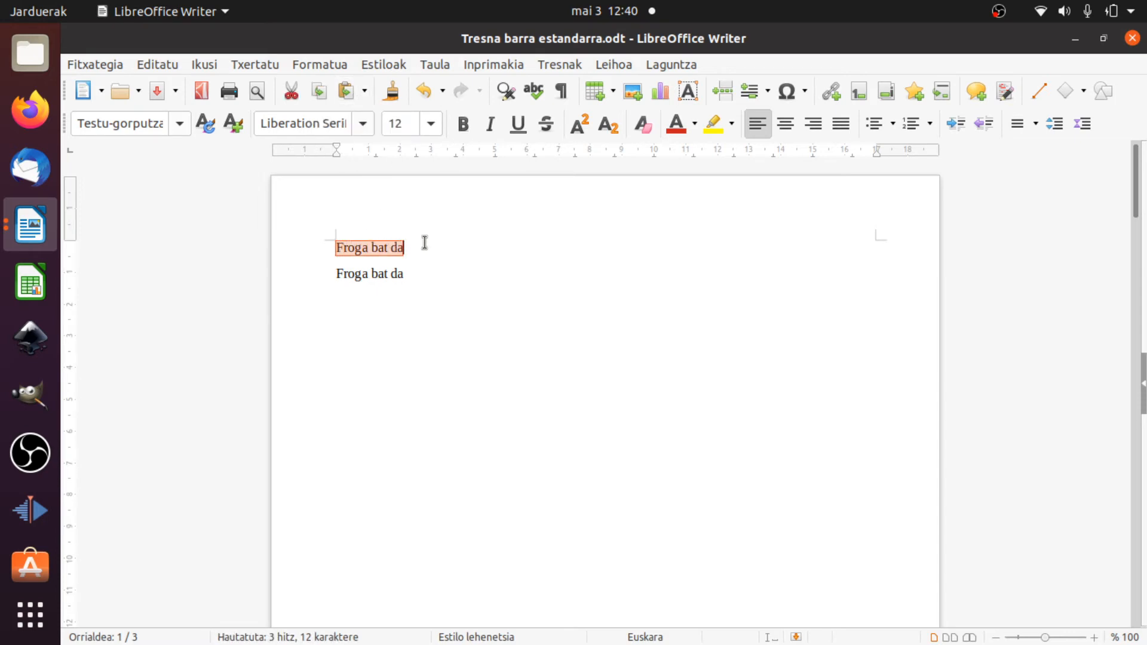
click(464, 124)
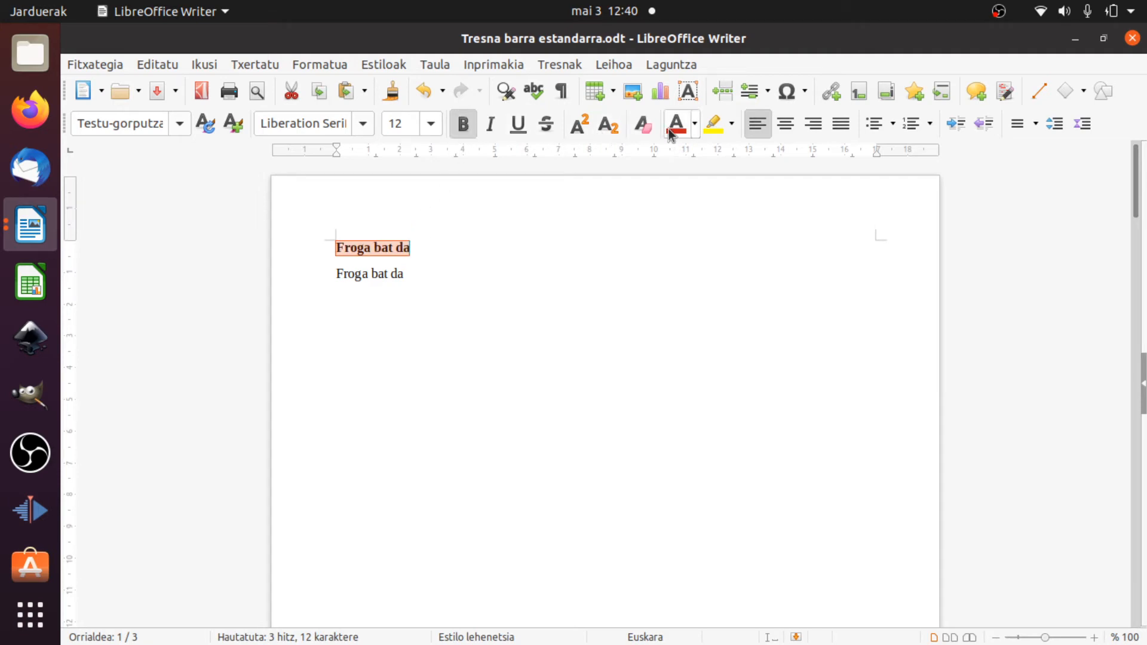
click(430, 123)
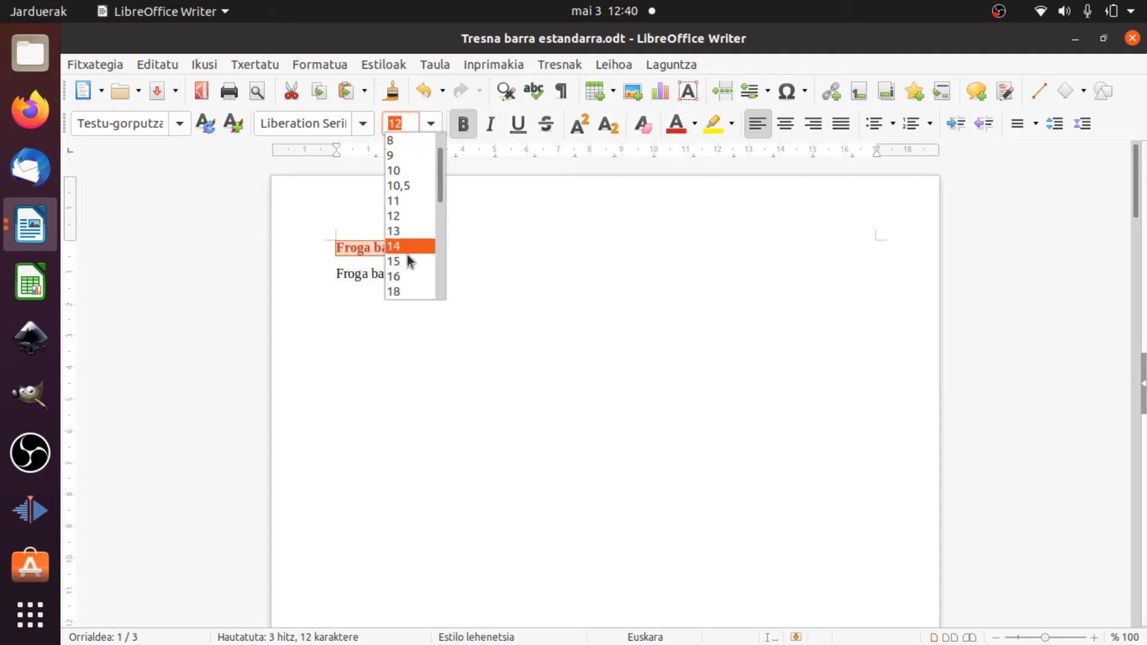
click(396, 276)
click(444, 255)
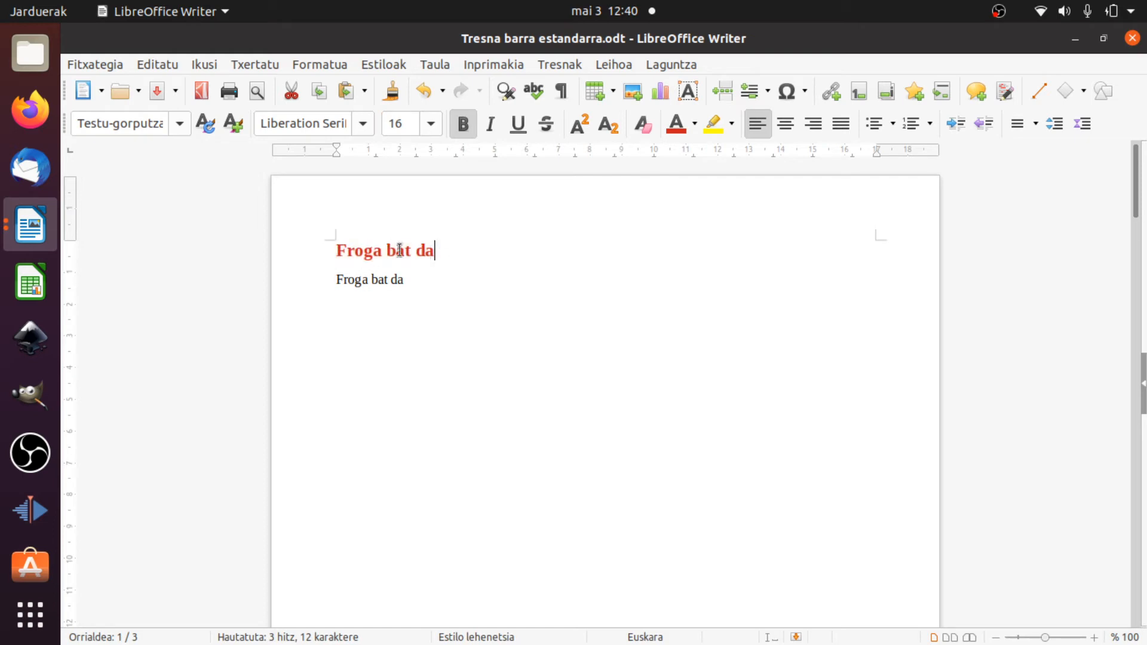
Copy the red "Froga bat da" line and paste it on a new third line as unformatted text (Formatu gabeko testua).
drag(335, 252, 436, 252)
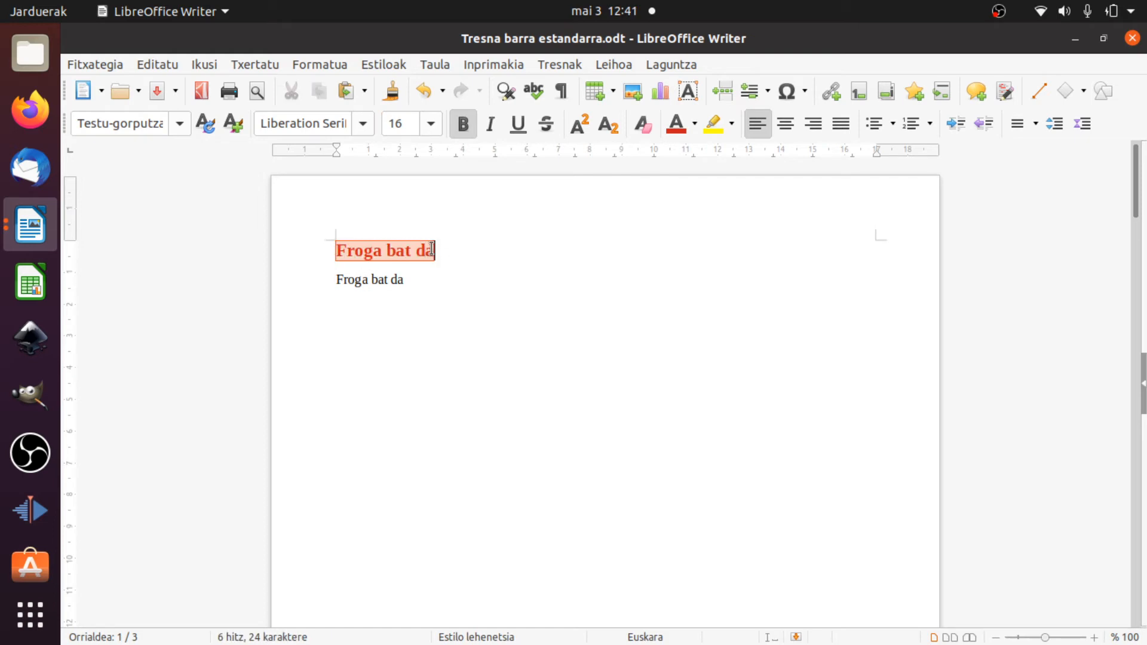
click(321, 93)
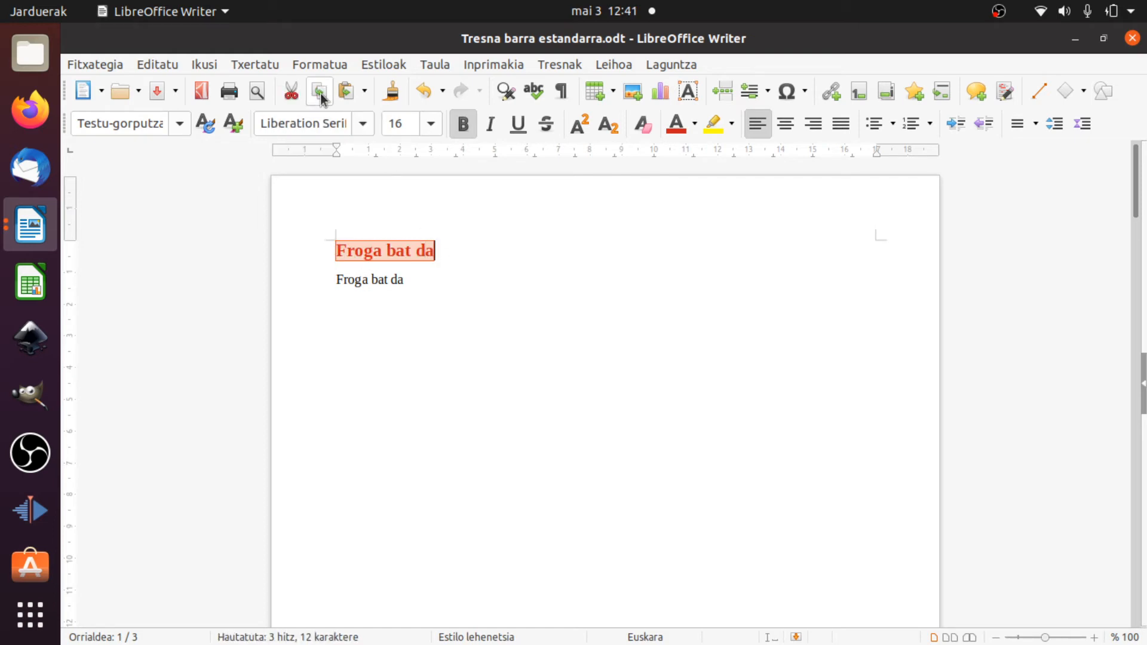
click(429, 277)
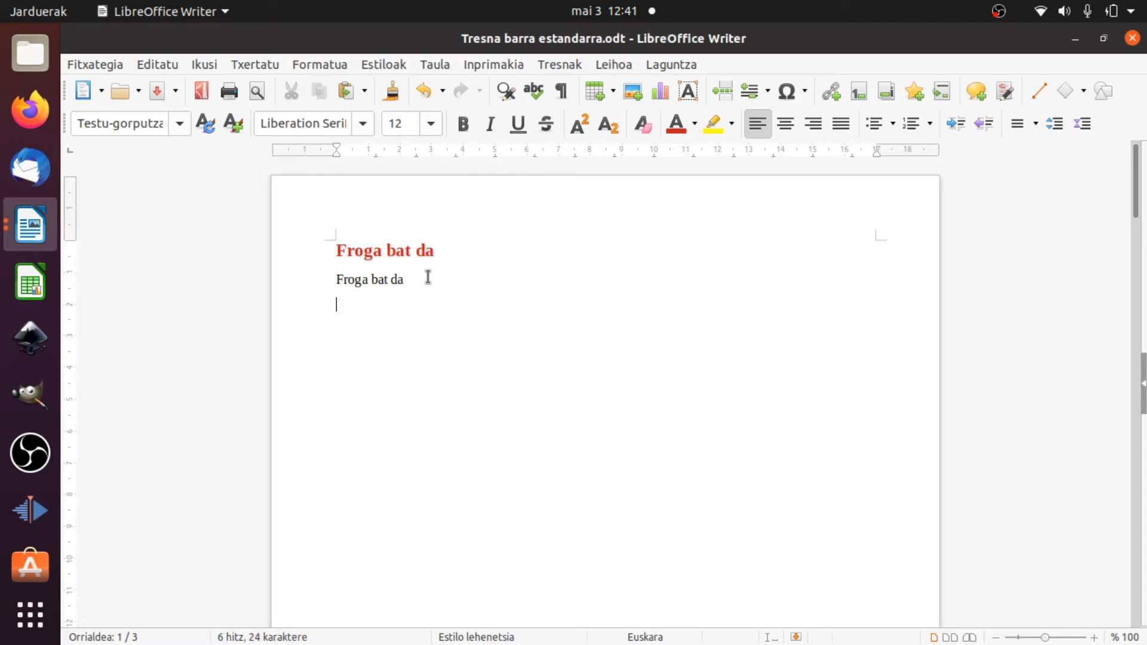
key(Return)
click(364, 91)
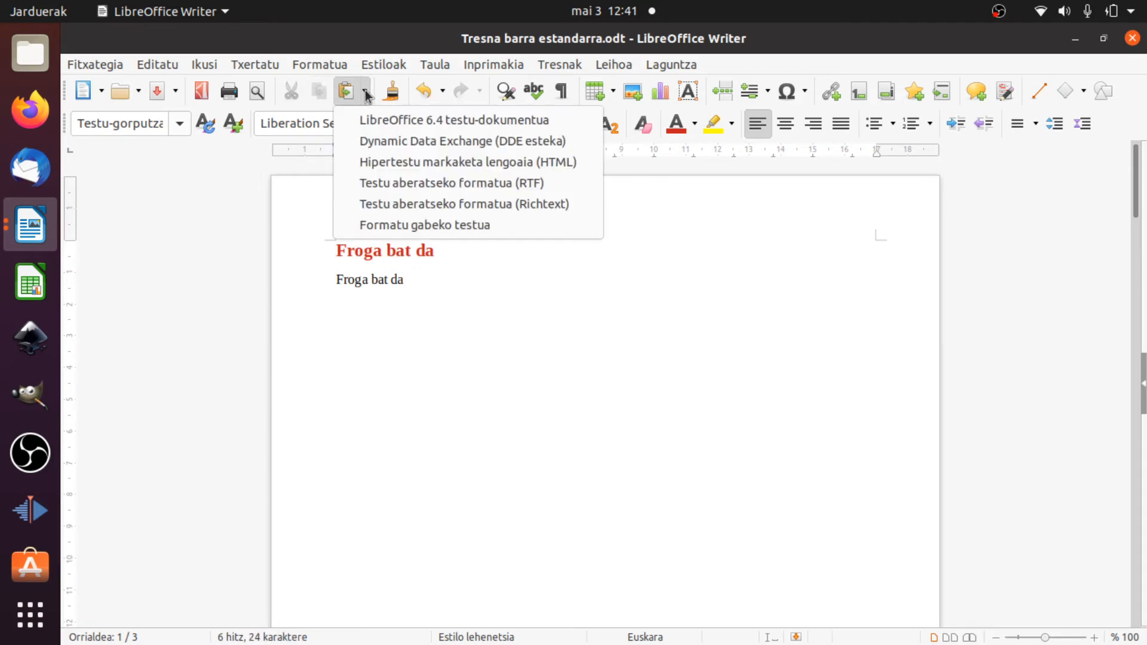
click(402, 225)
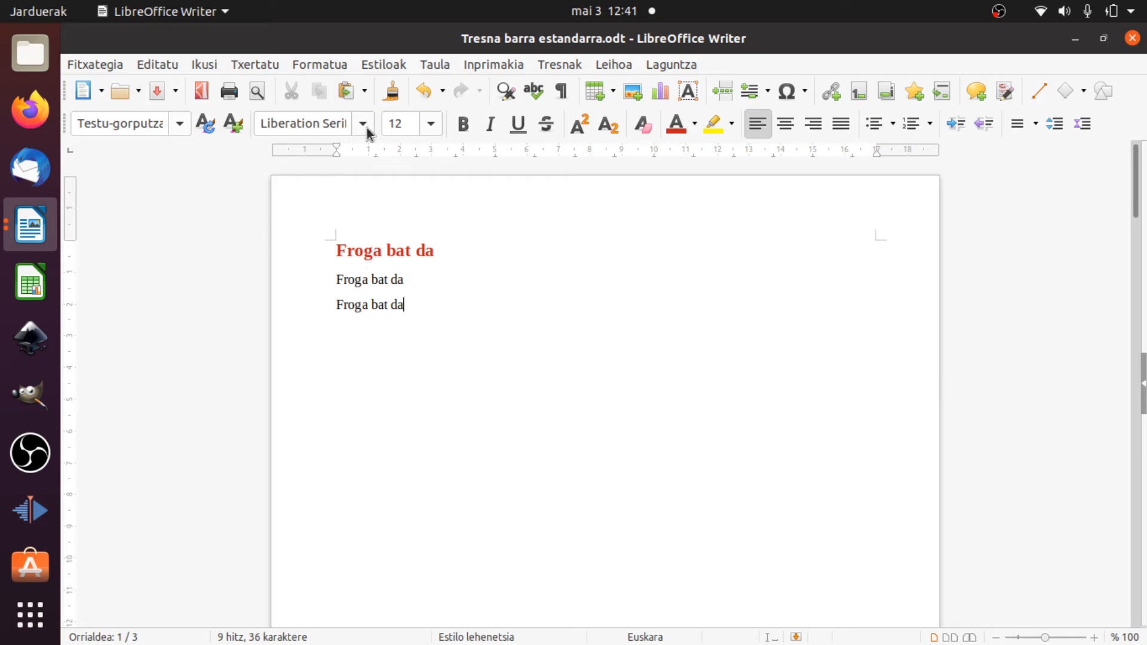
Underline and italicize the red "Froga bat da" line and center it on the page.
click(363, 253)
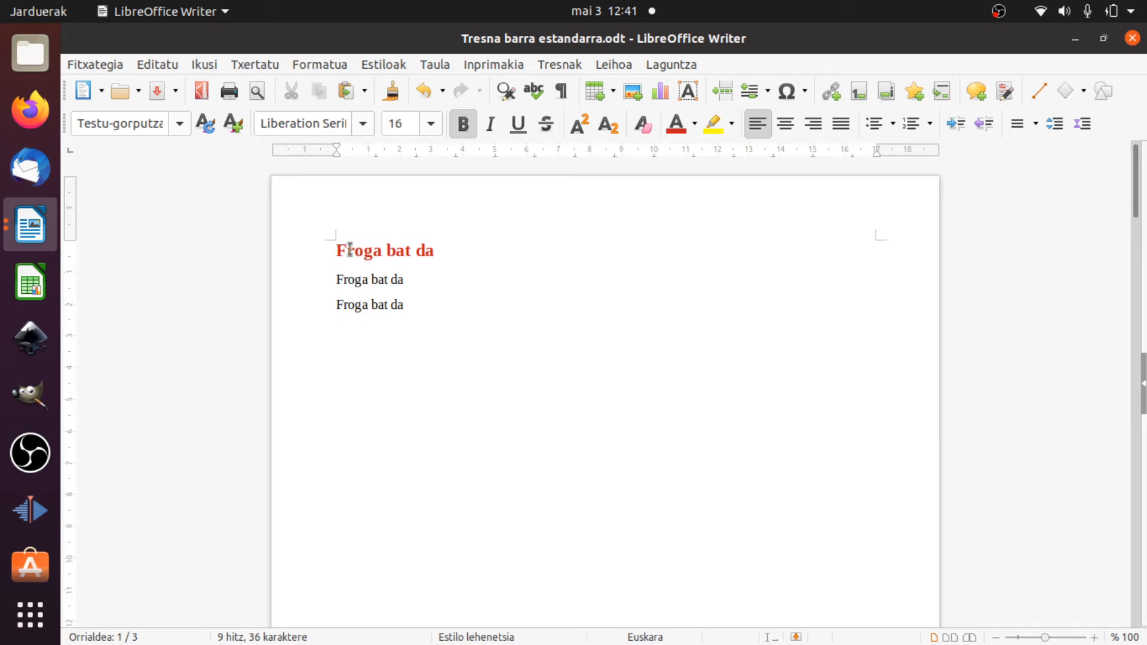
drag(339, 250, 435, 251)
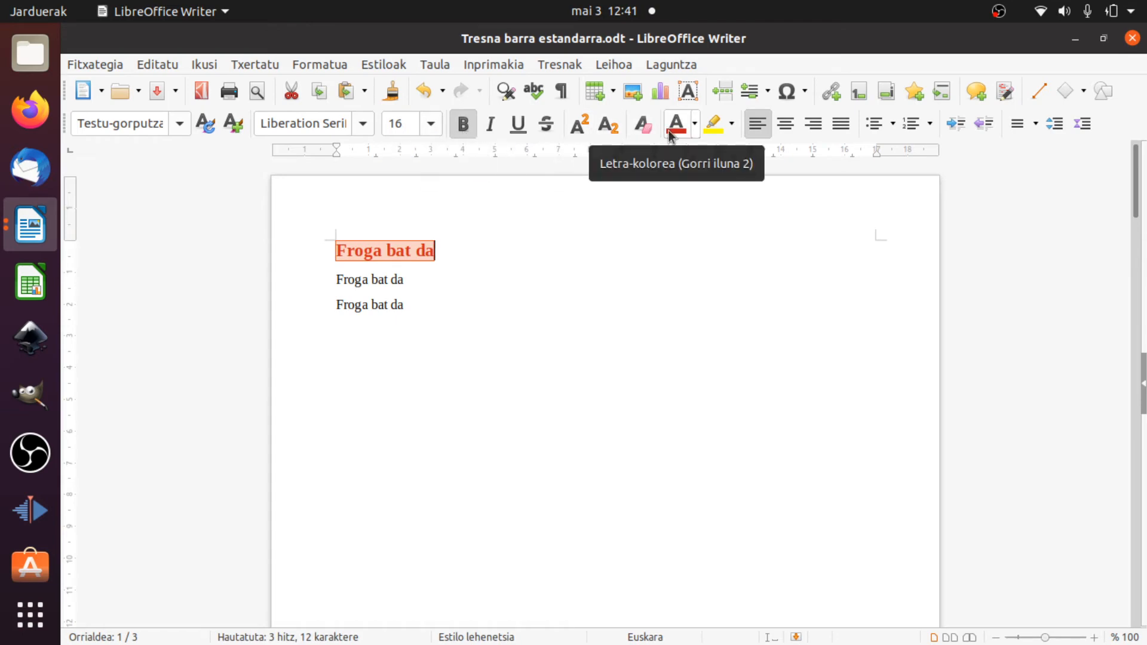
click(517, 126)
click(491, 125)
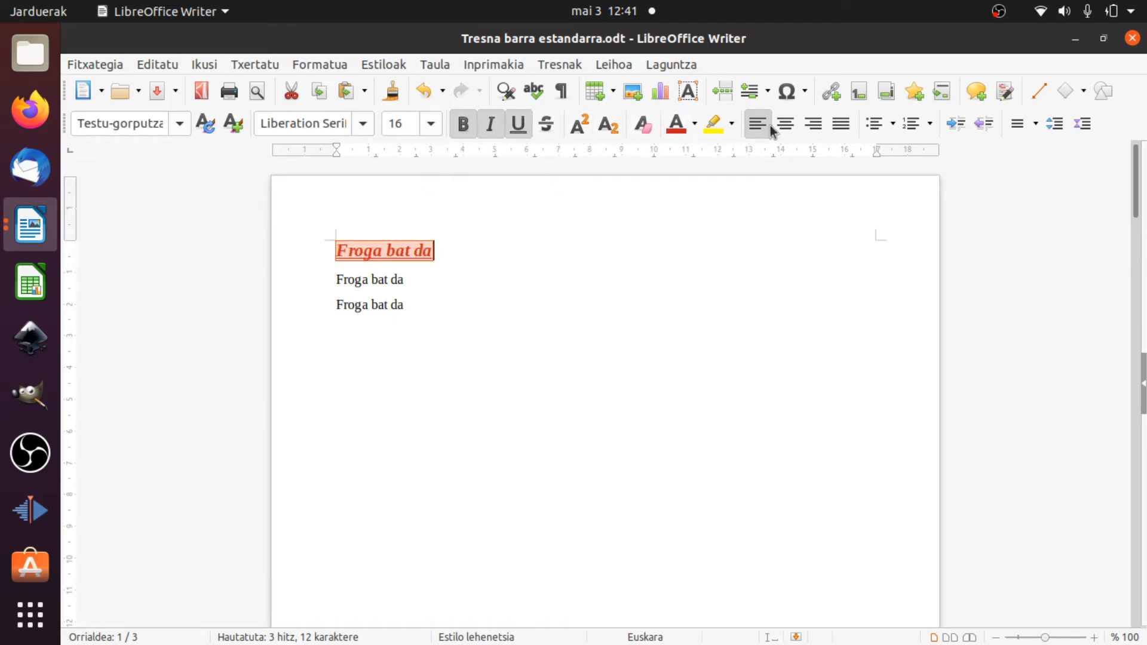
click(785, 124)
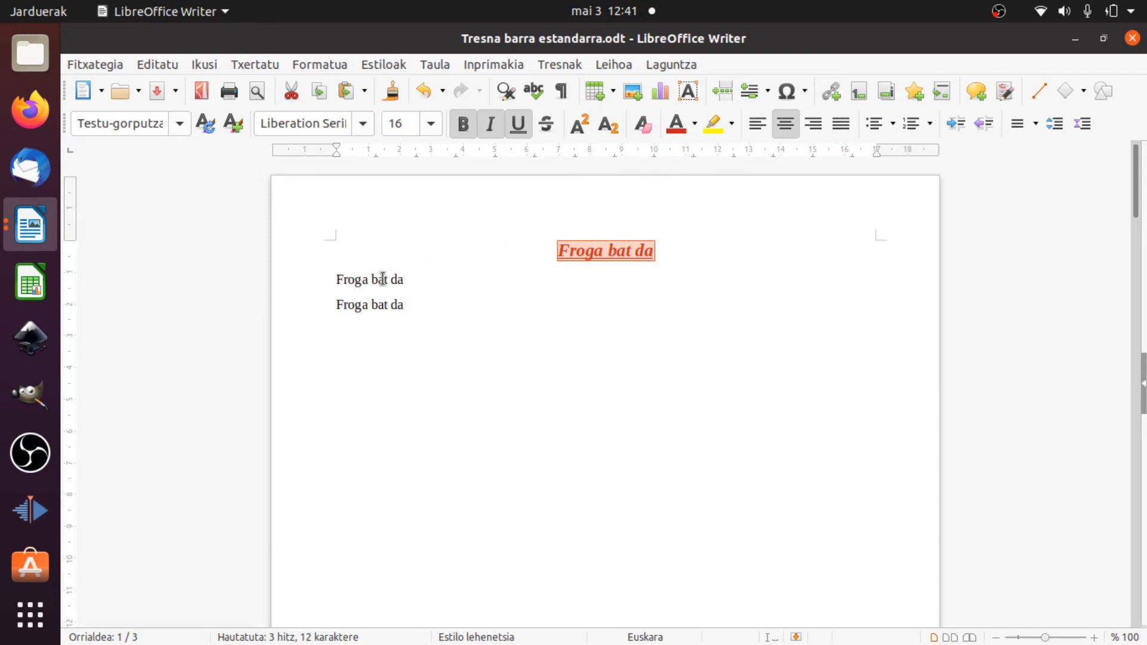
Clone the formatting of the centered red line onto the plain "Froga bat da" text on the third line.
click(404, 305)
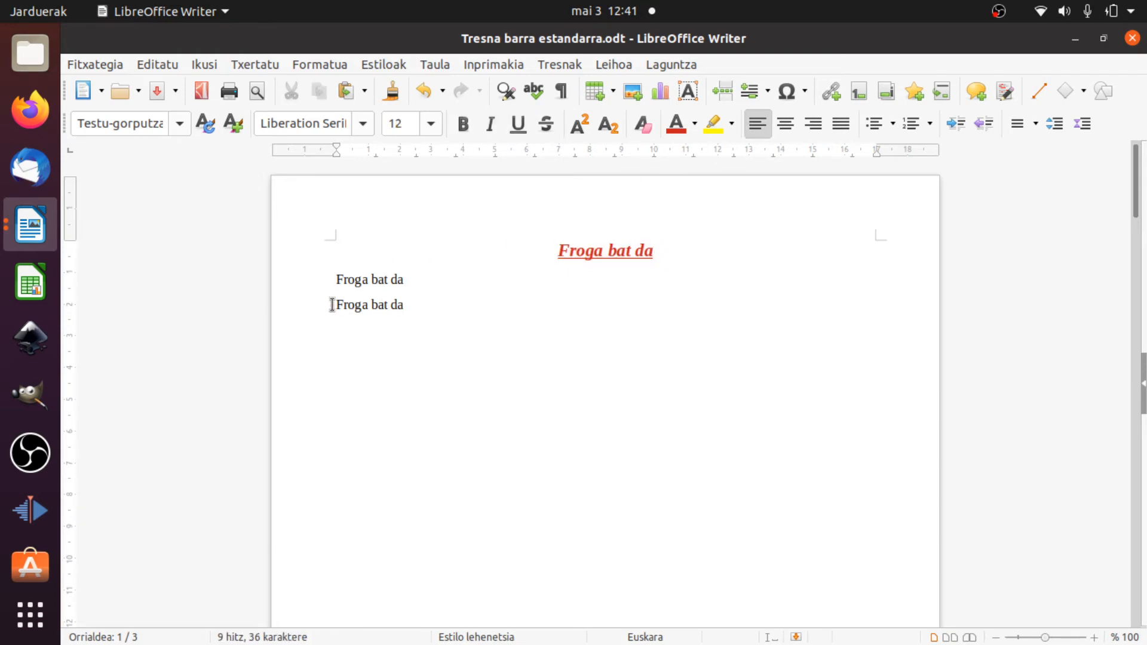
drag(334, 305, 438, 305)
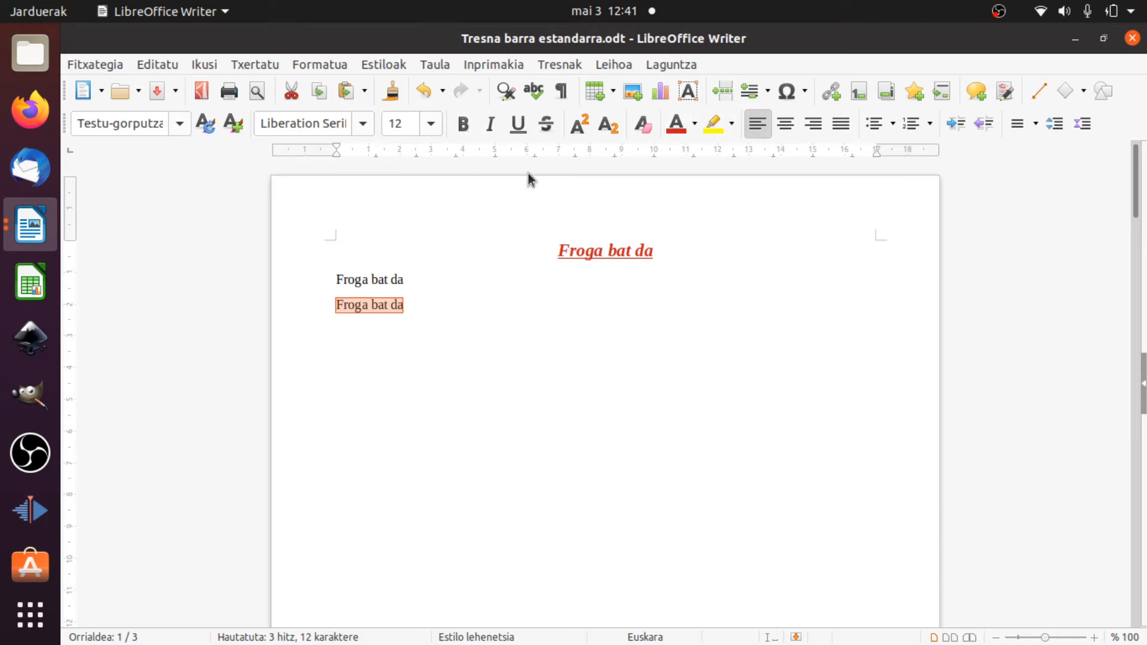
click(556, 250)
drag(556, 251, 655, 251)
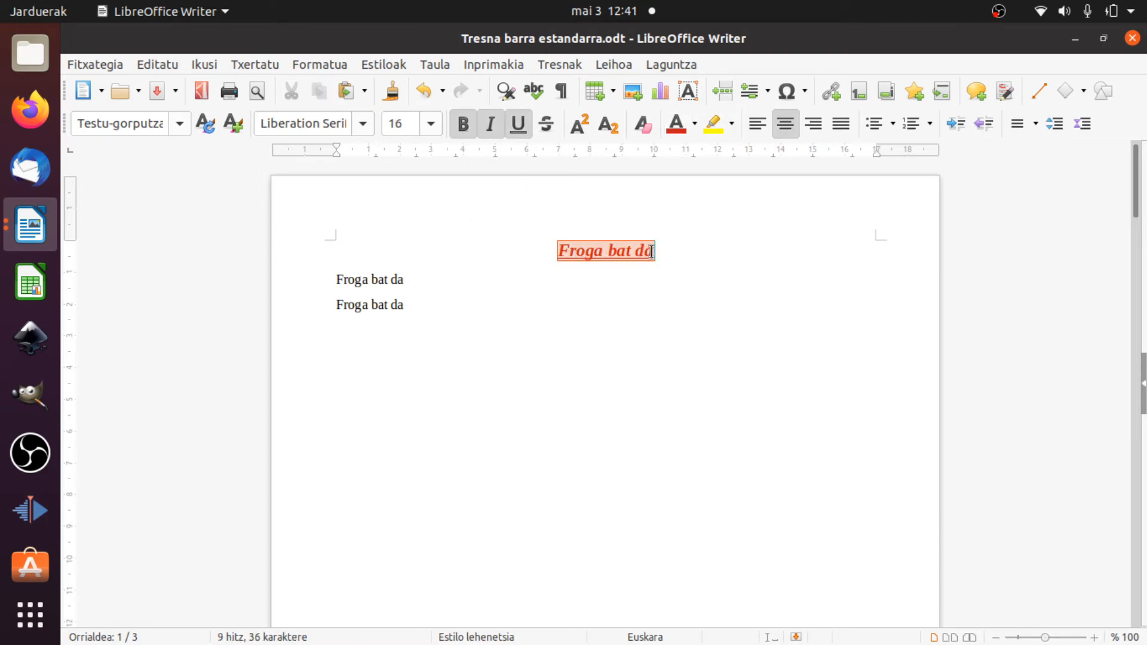
click(392, 95)
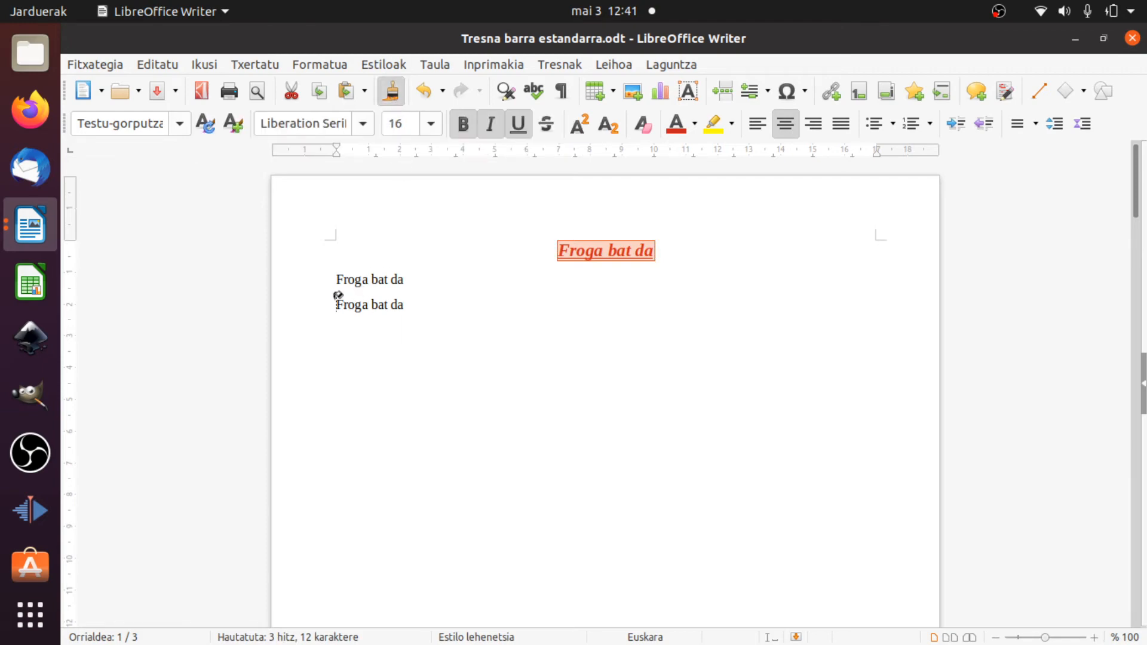
drag(335, 297, 404, 301)
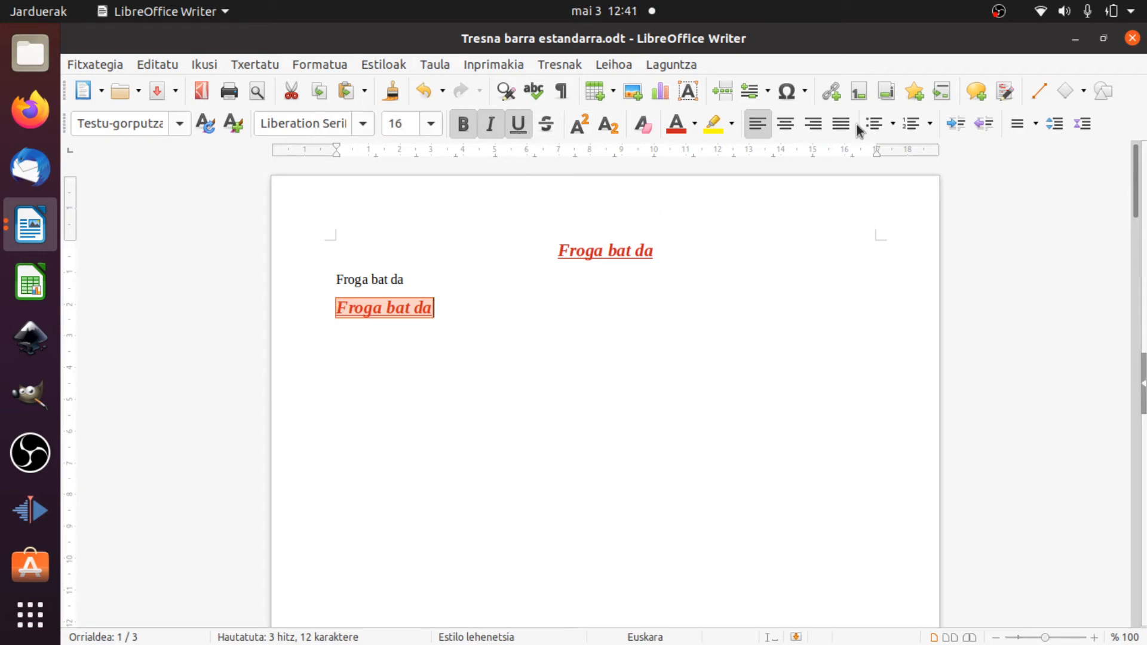
Center the third line, and undo the recent changes back to before the first line was centered.
click(787, 130)
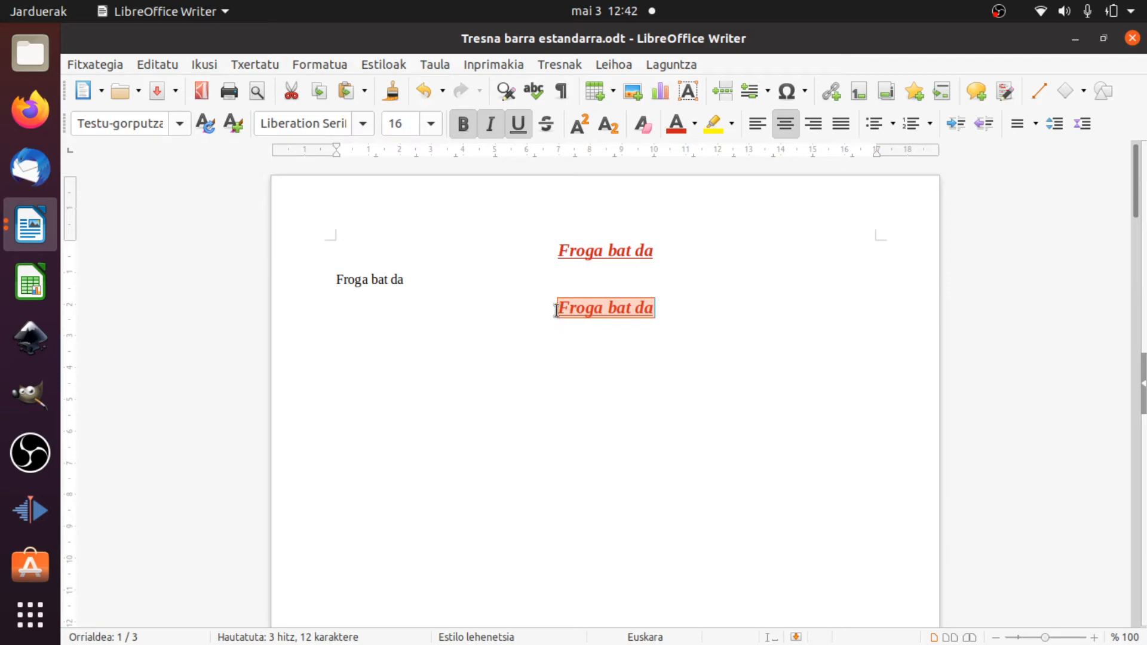
click(424, 92)
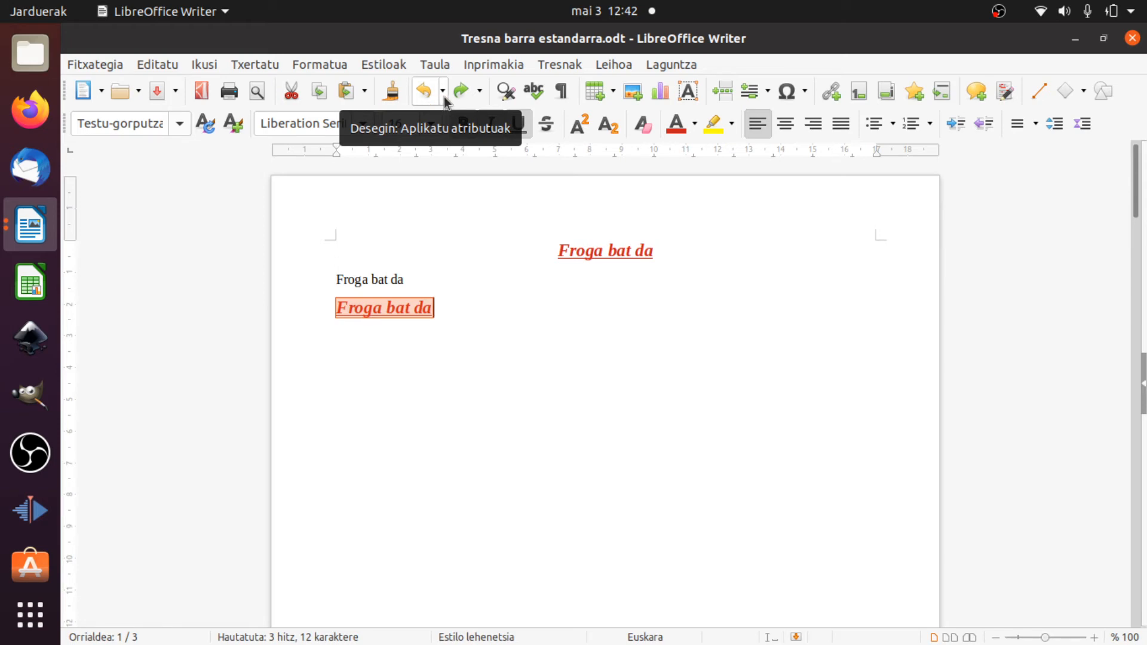
click(444, 97)
click(443, 97)
click(428, 95)
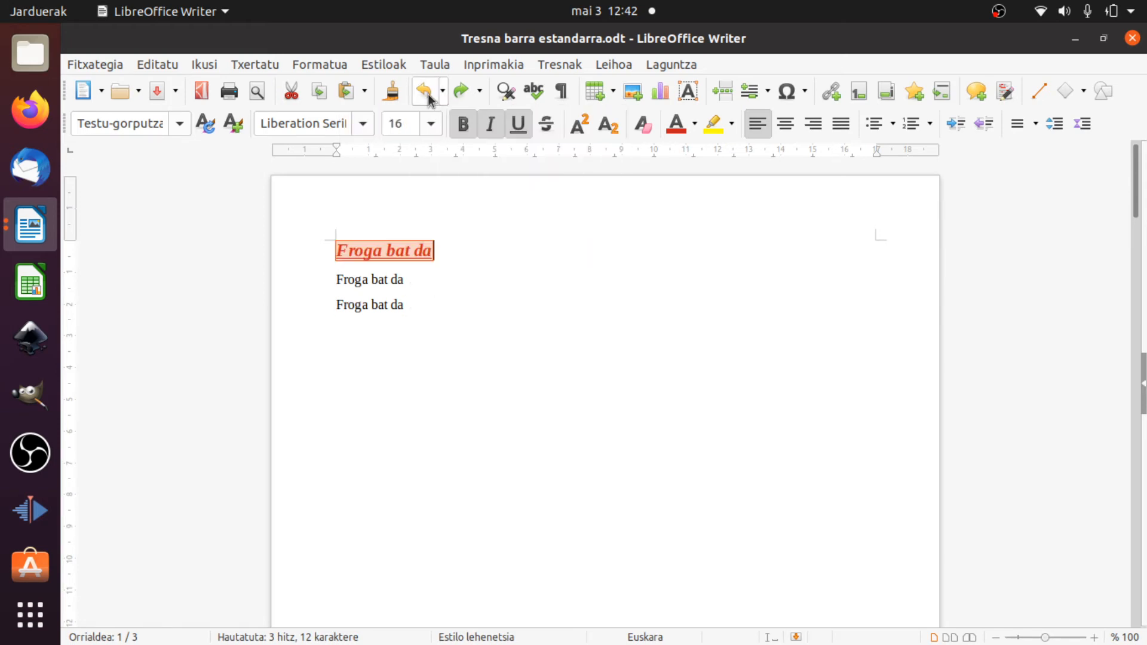
Redo the undone formatting changes, and undo the centering of the third line again.
click(461, 93)
click(460, 92)
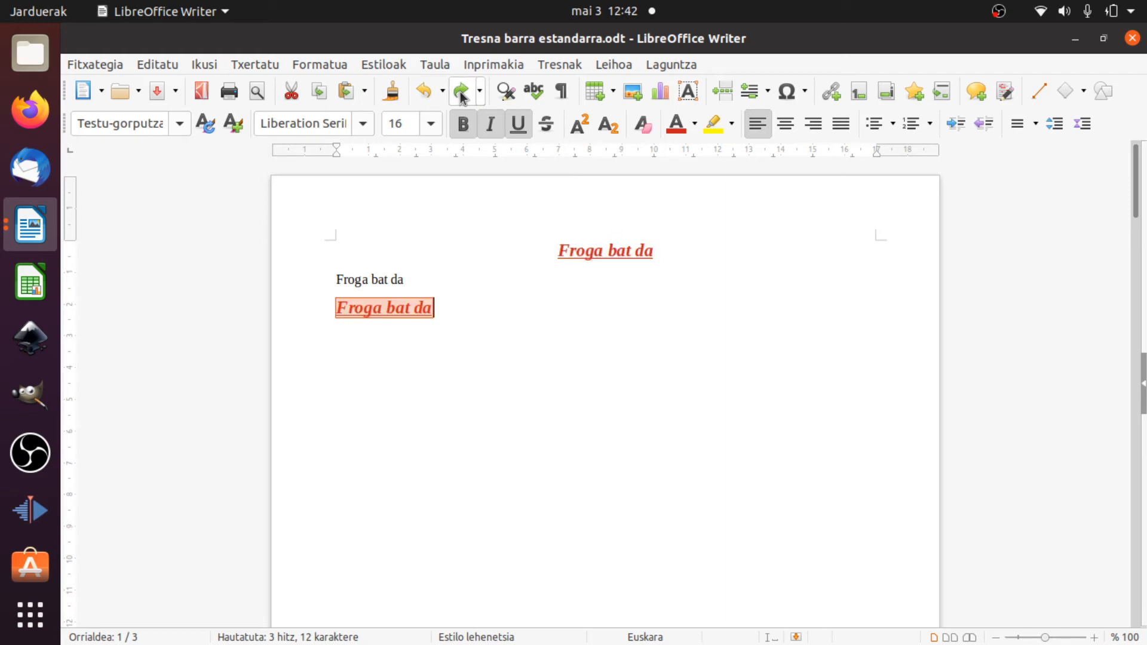
click(461, 92)
click(424, 93)
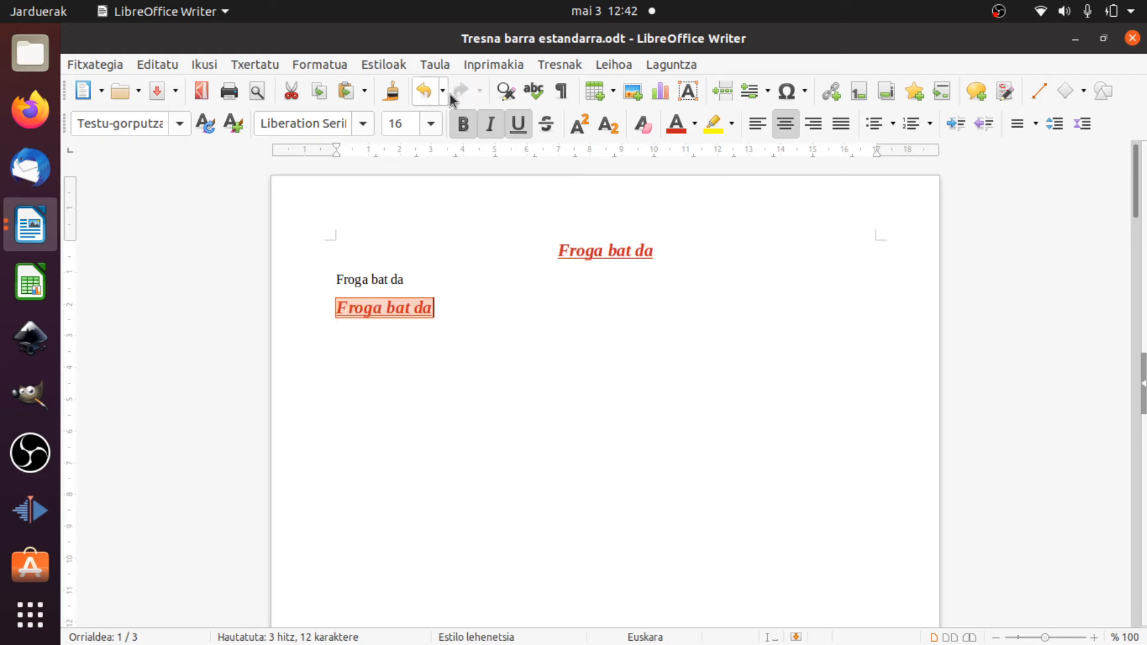
click(459, 95)
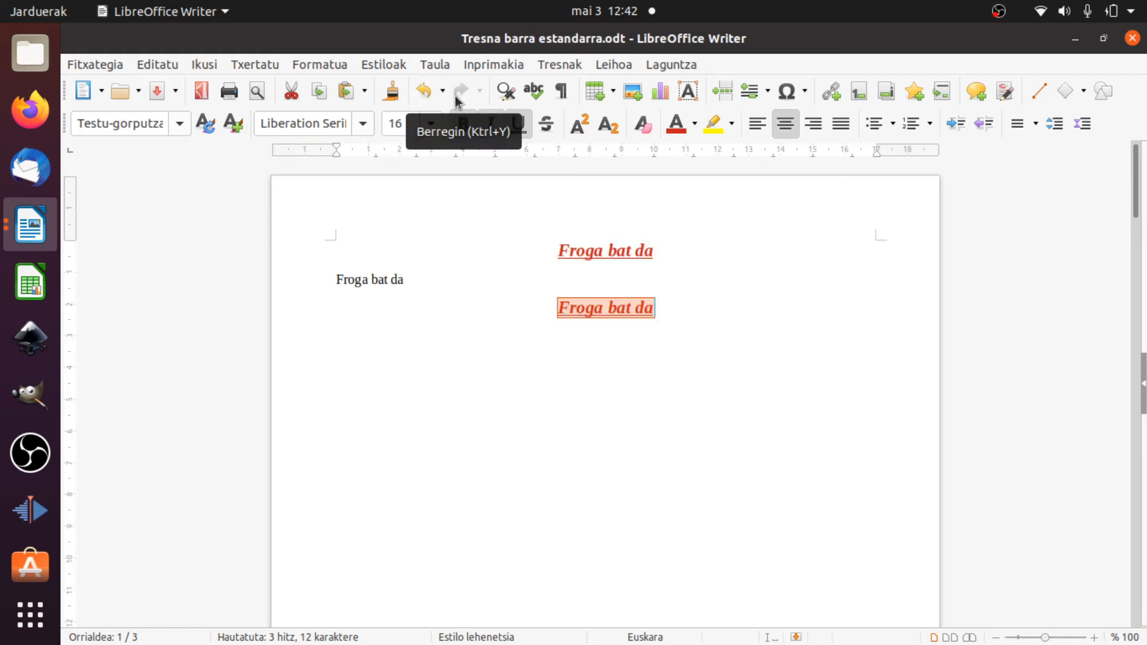
click(425, 93)
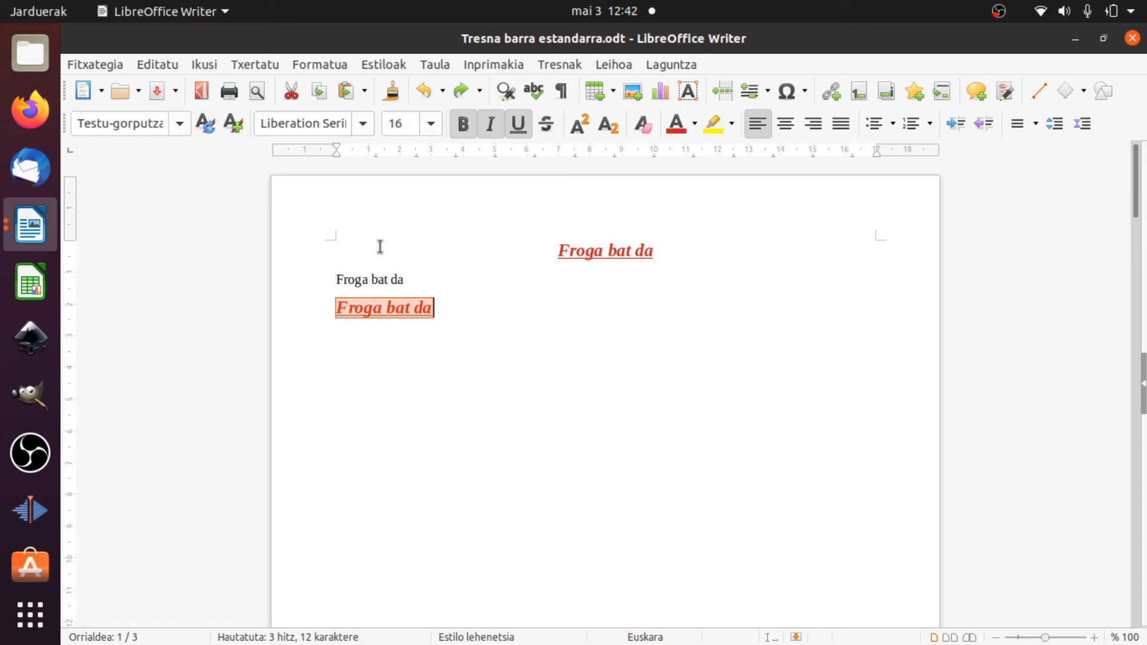
Change the first letter of the centered first line so that it reads "Proga bat da".
click(433, 309)
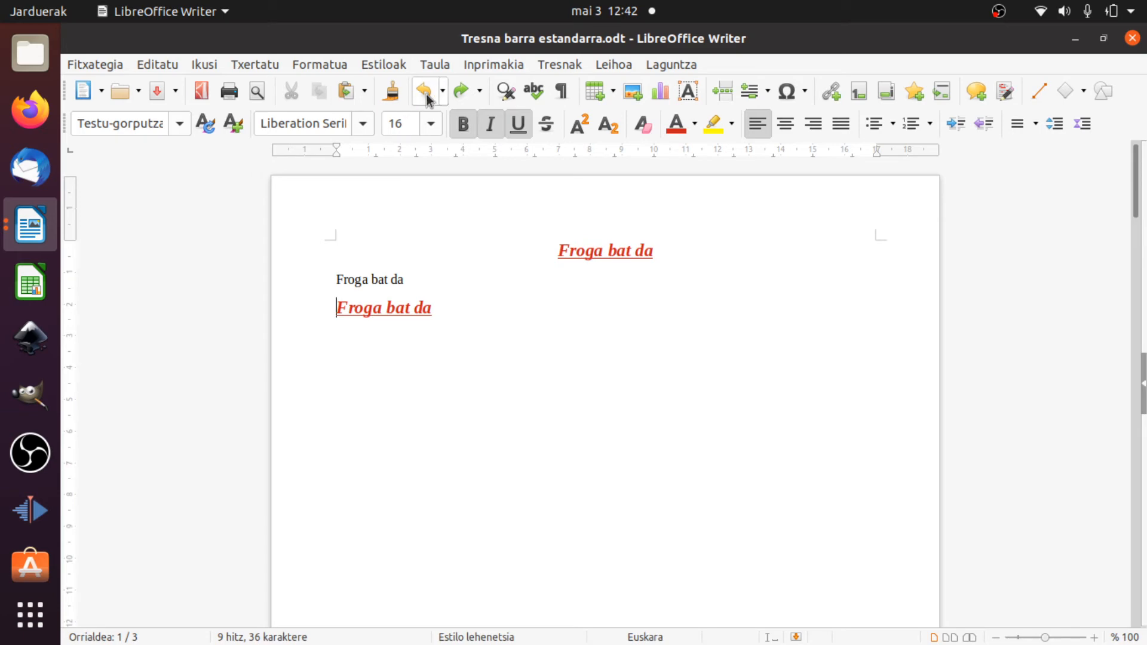
click(465, 309)
click(594, 249)
drag(557, 250, 655, 251)
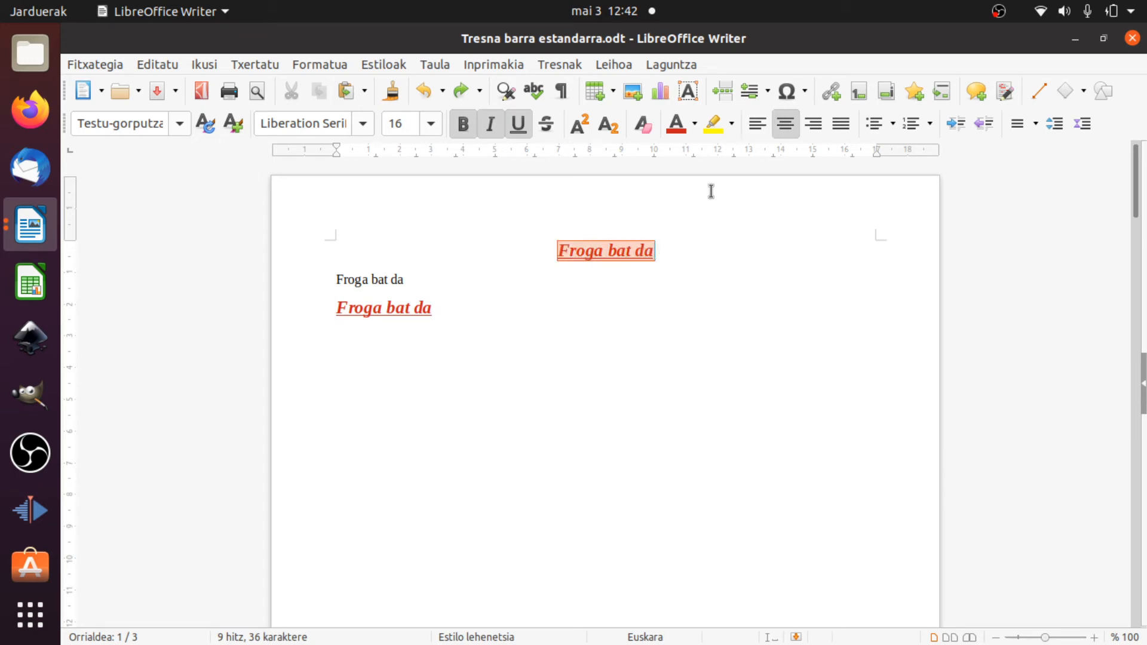
click(561, 250)
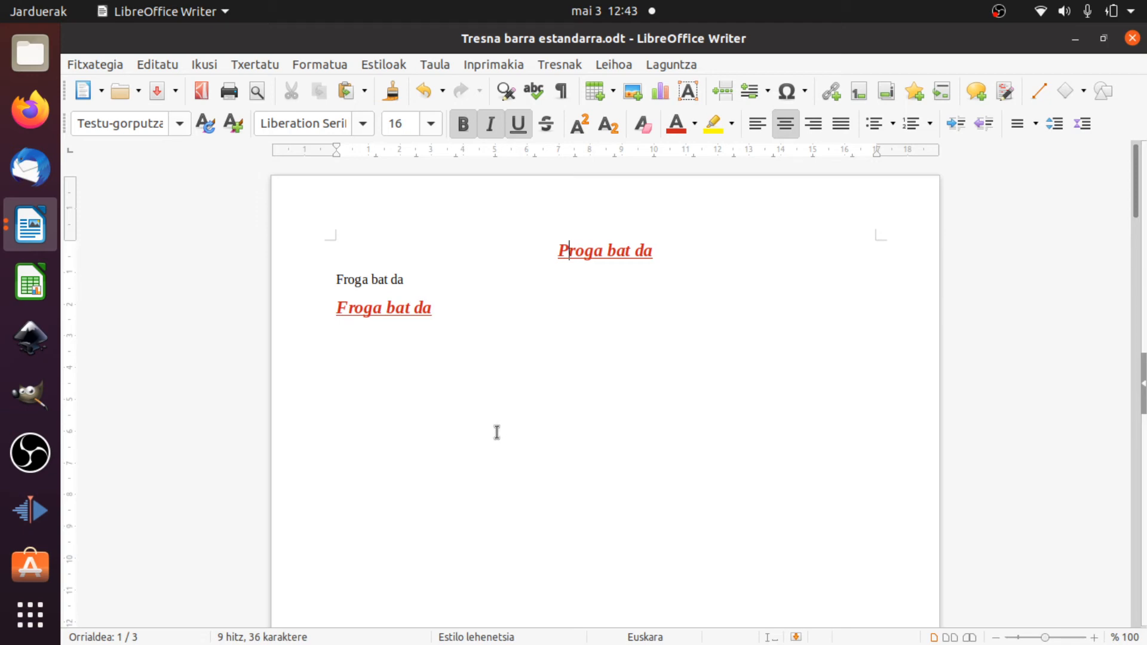
Replace all occurrences of "Proga" with "Froga" using Find and Replace, and close the dialog.
click(512, 96)
click(390, 216)
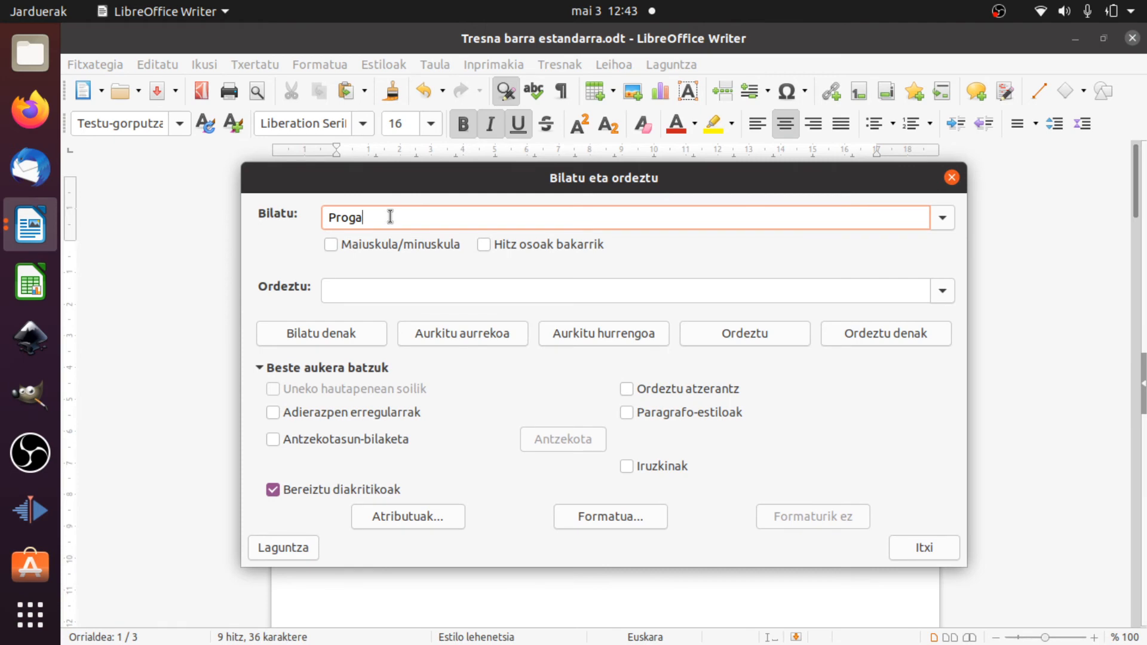
click(333, 290)
text(Froga)
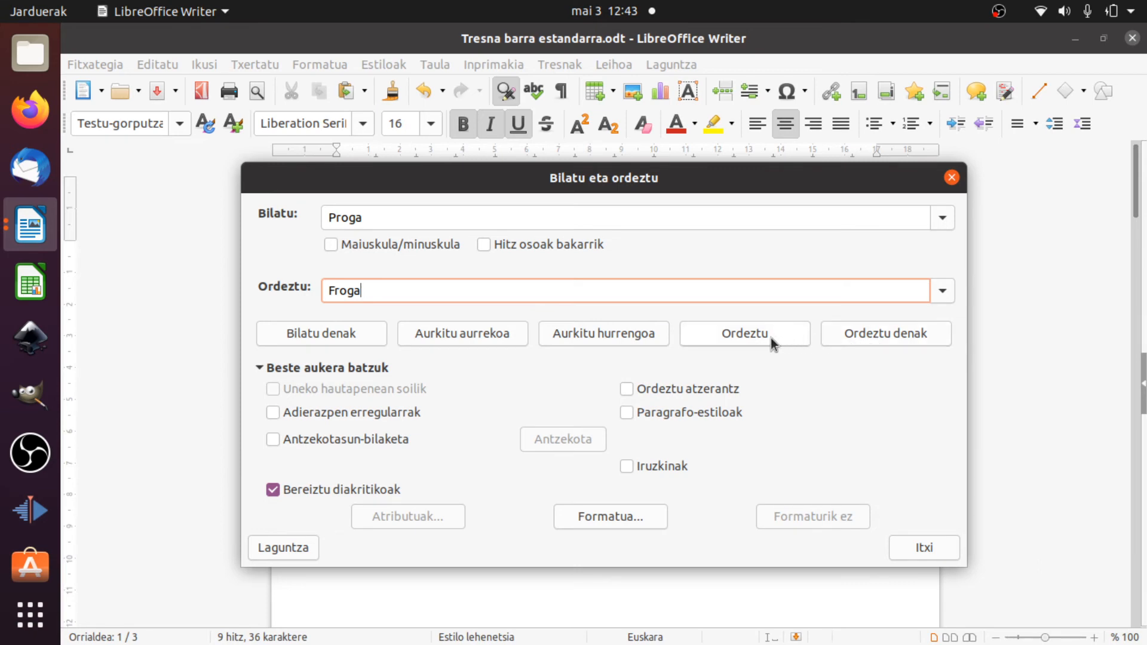
click(853, 334)
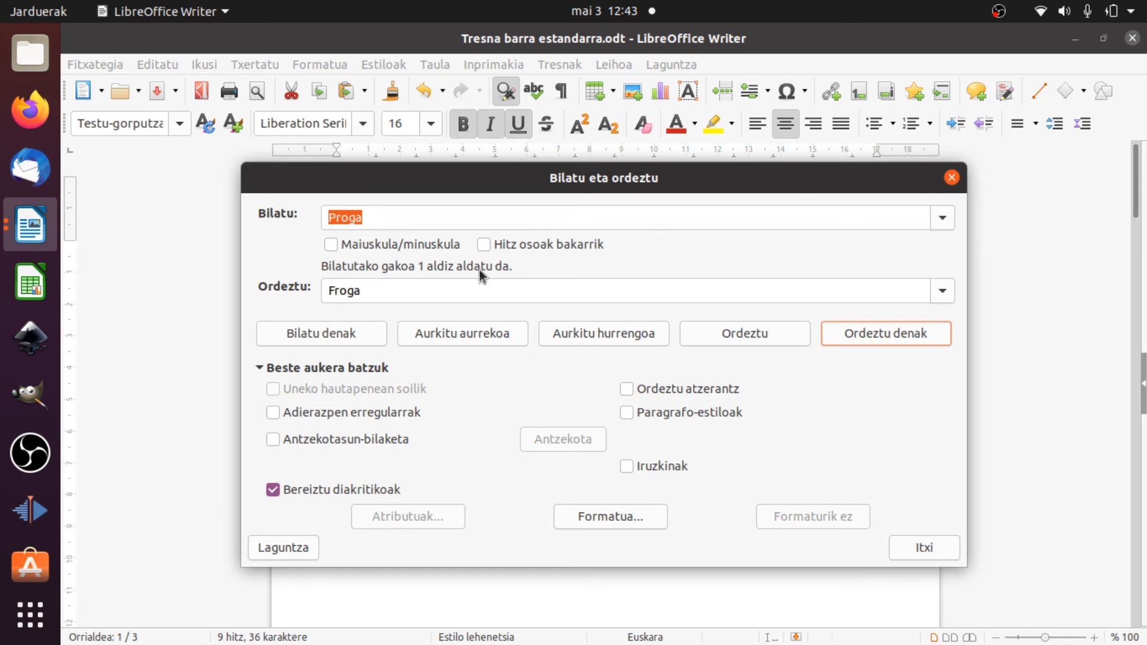
click(920, 548)
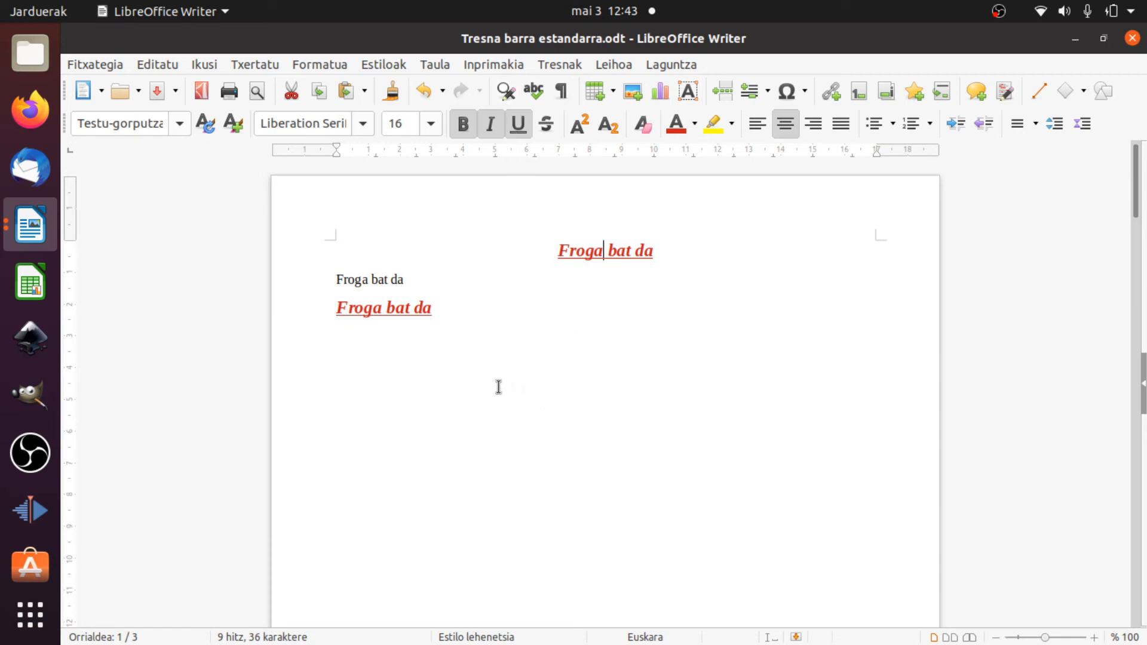
Run the spelling check on the document and close its dialogs.
click(537, 98)
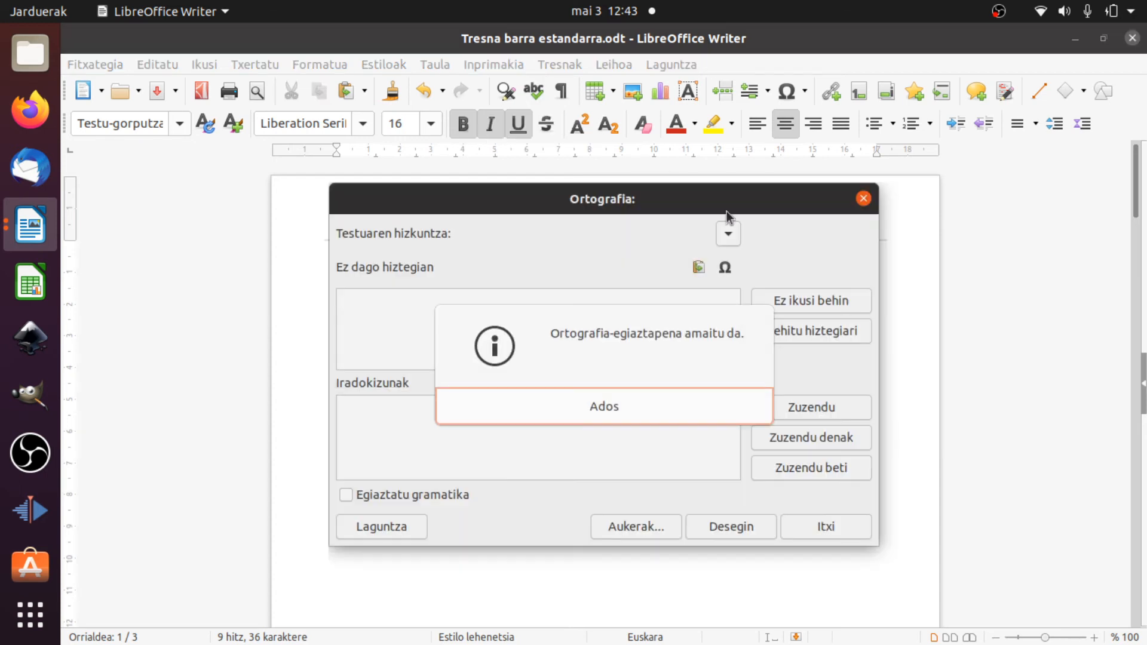
click(601, 401)
click(822, 508)
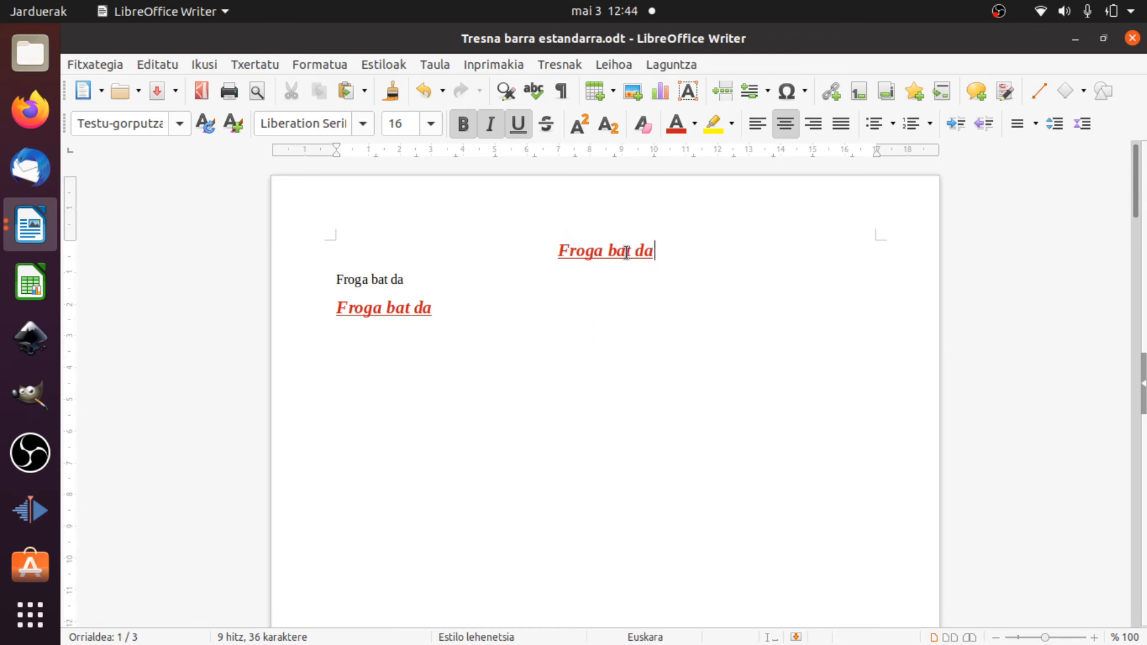
Display the formatting marks and add an empty paragraph below the third line, trying out a tab and removing it.
click(561, 94)
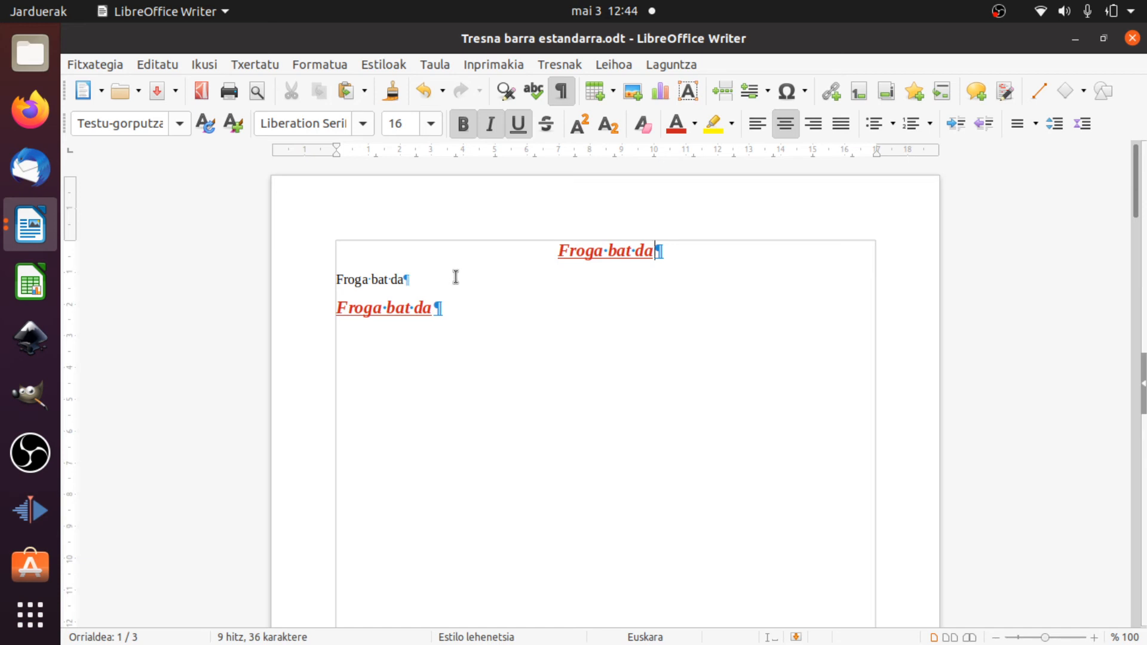
click(443, 300)
key(Return)
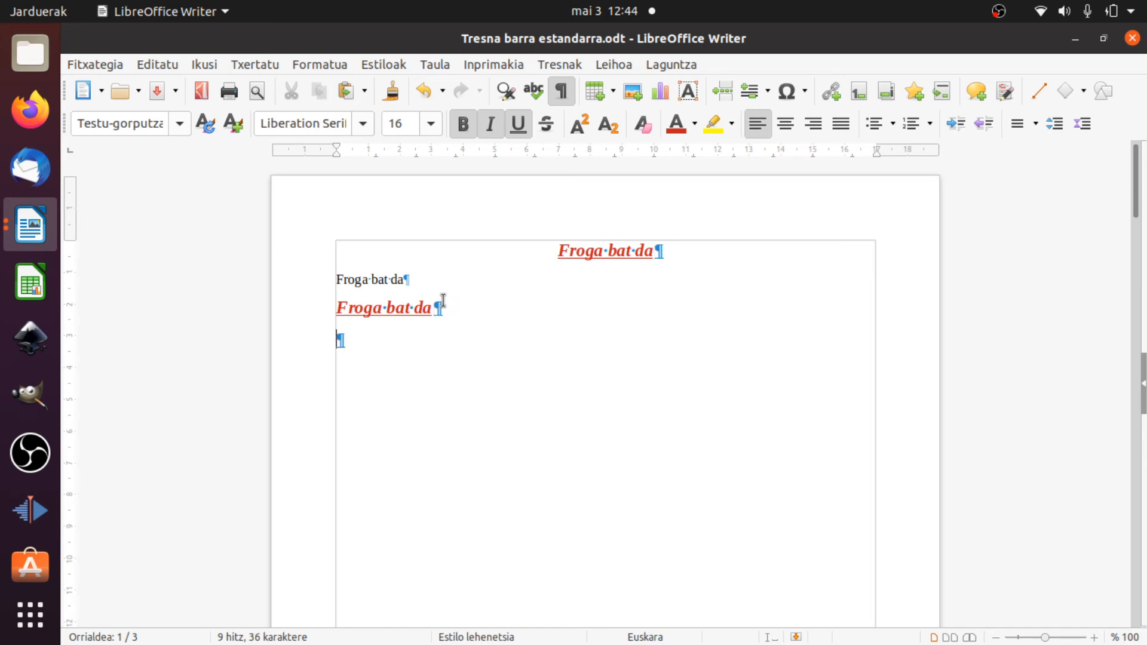
key(Tab)
key(BackSpace)
Hide the formatting marks, display them once more, and hide them again.
click(565, 93)
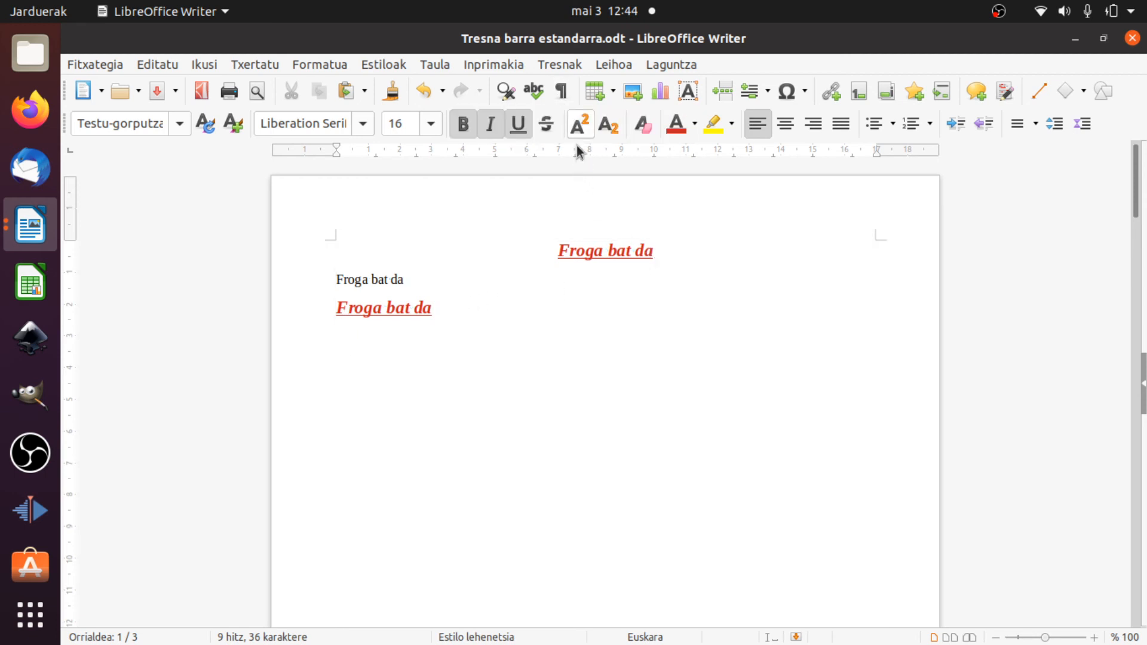
click(560, 100)
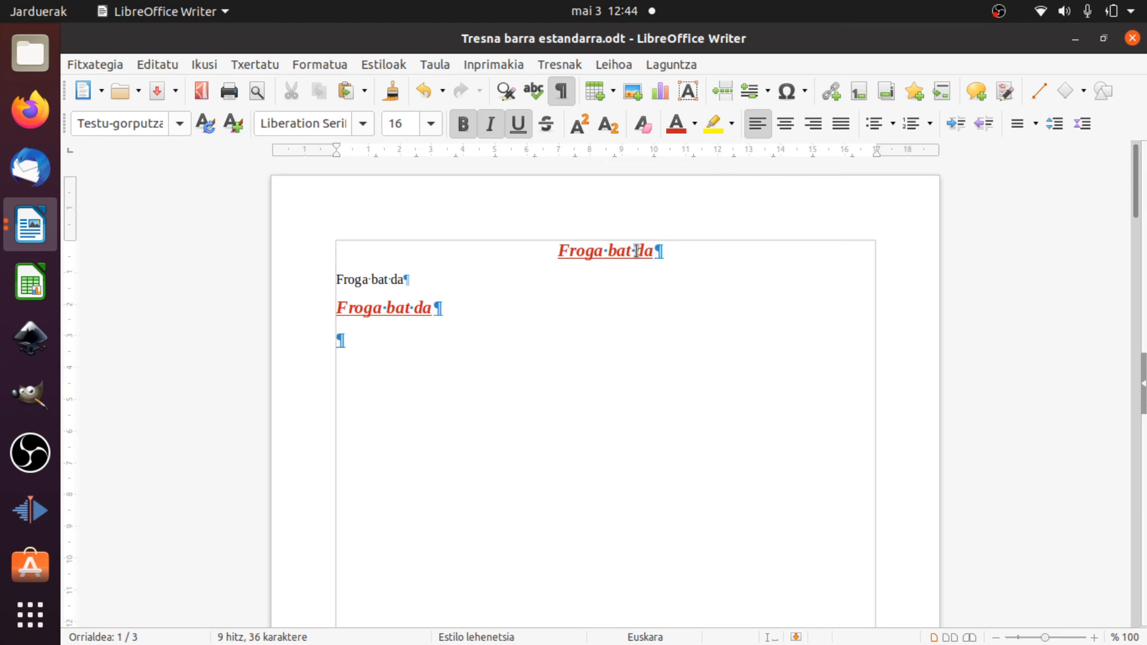
click(555, 95)
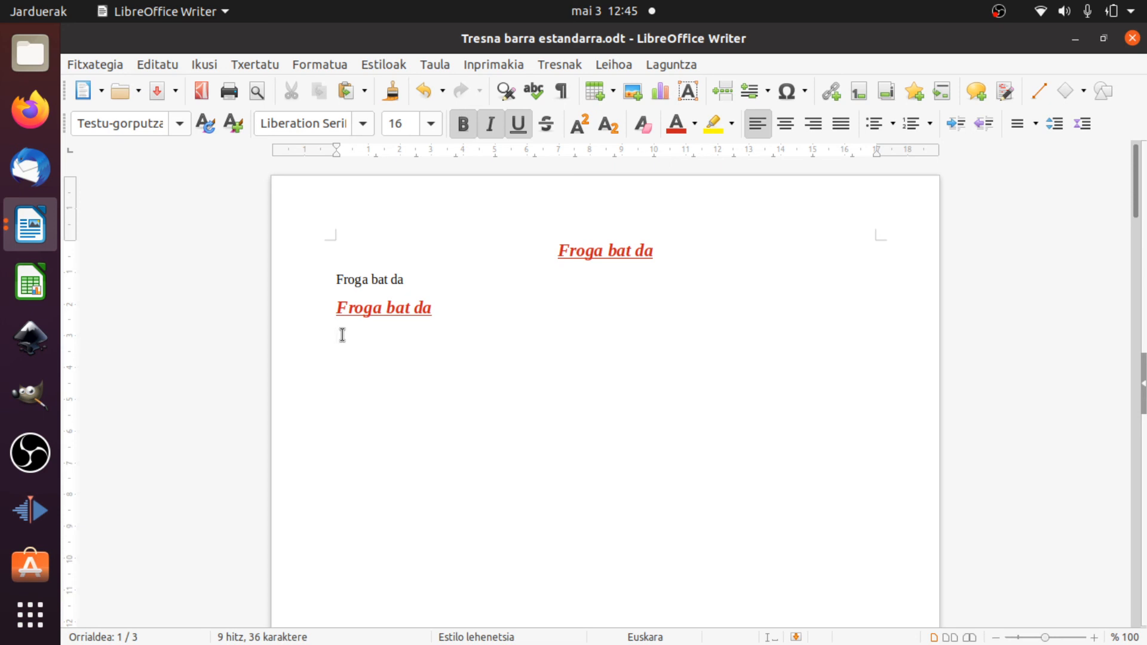
Insert a page break below the third "Froga bat da" line.
key(Return)
key(Return)
click(733, 94)
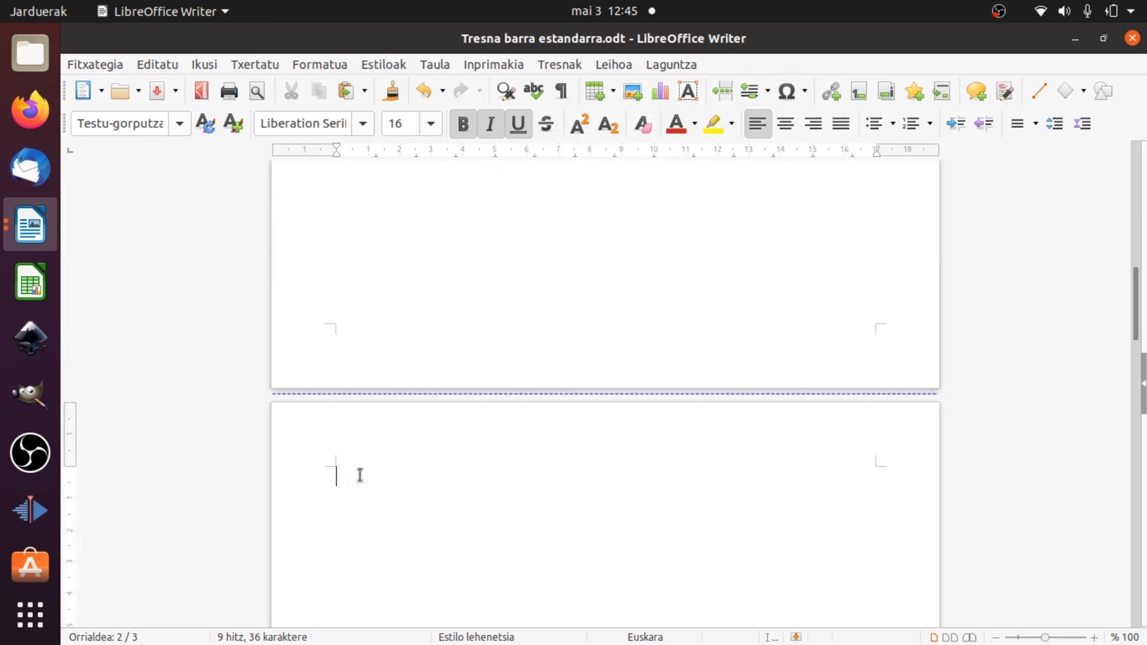
Examine the page break between the first and second pages, comparing it with the text on the first page.
scroll(335, 454, down, 2)
scroll(332, 407, up, 5)
scroll(328, 365, up, 5)
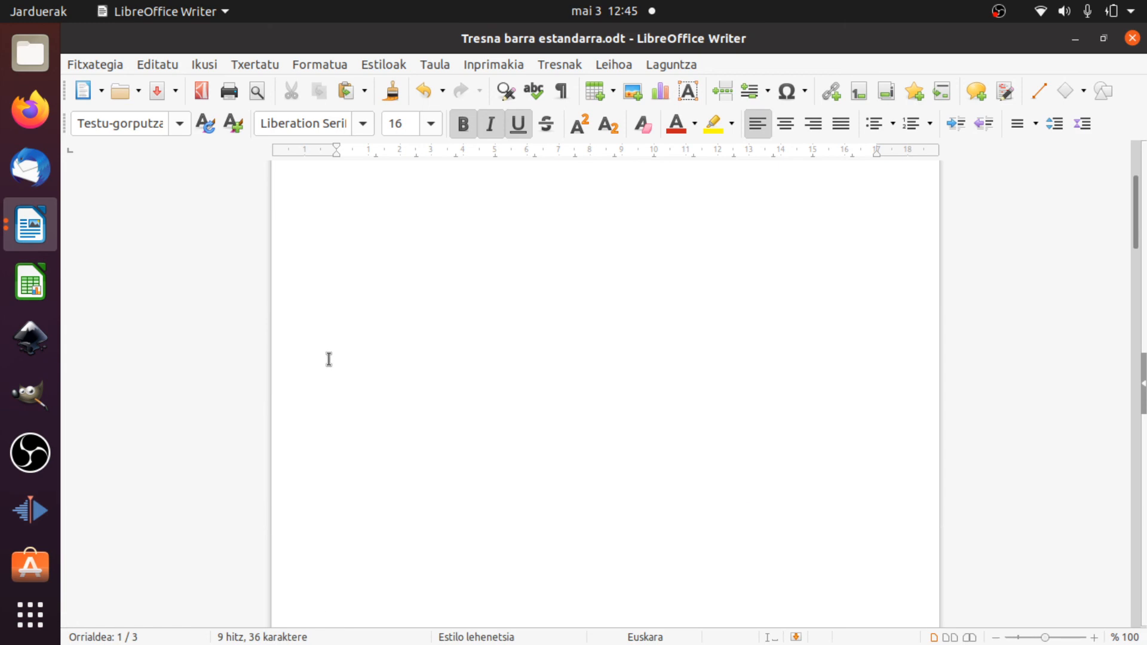
scroll(328, 412, down, 9)
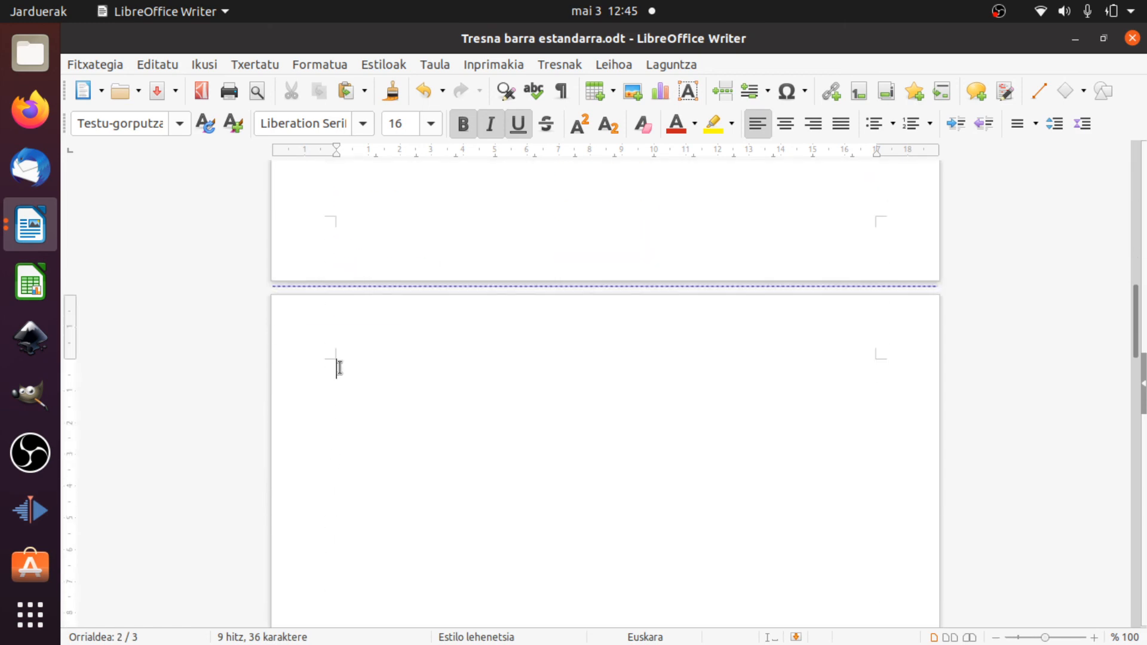
scroll(420, 306, up, 10)
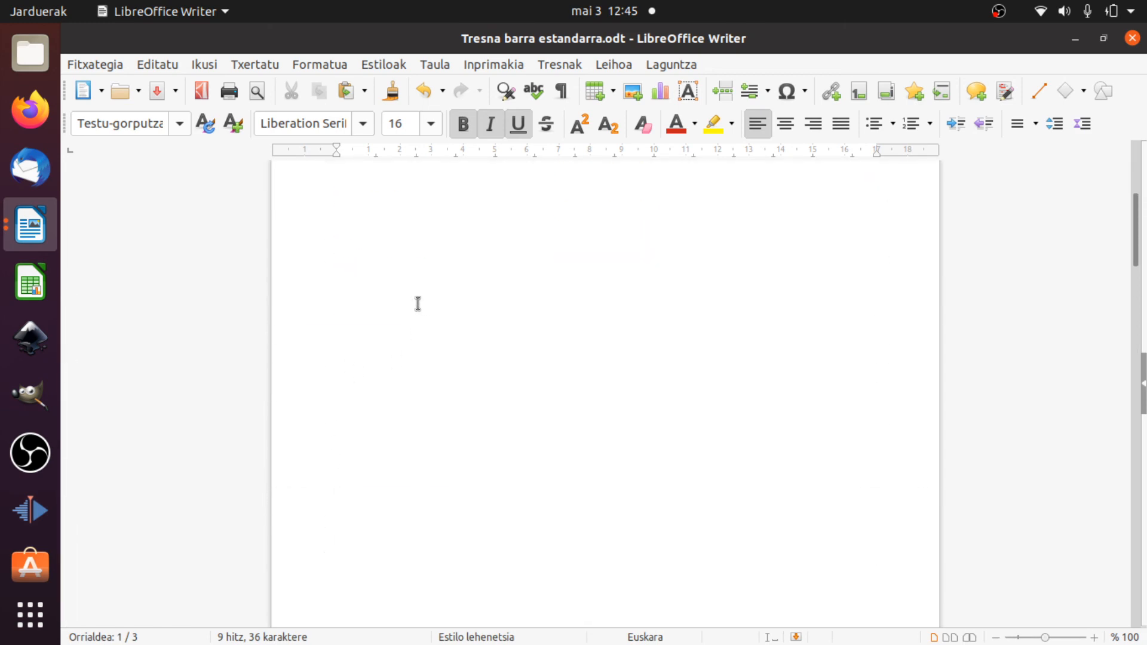
scroll(423, 304, up, 4)
scroll(415, 299, up, 1)
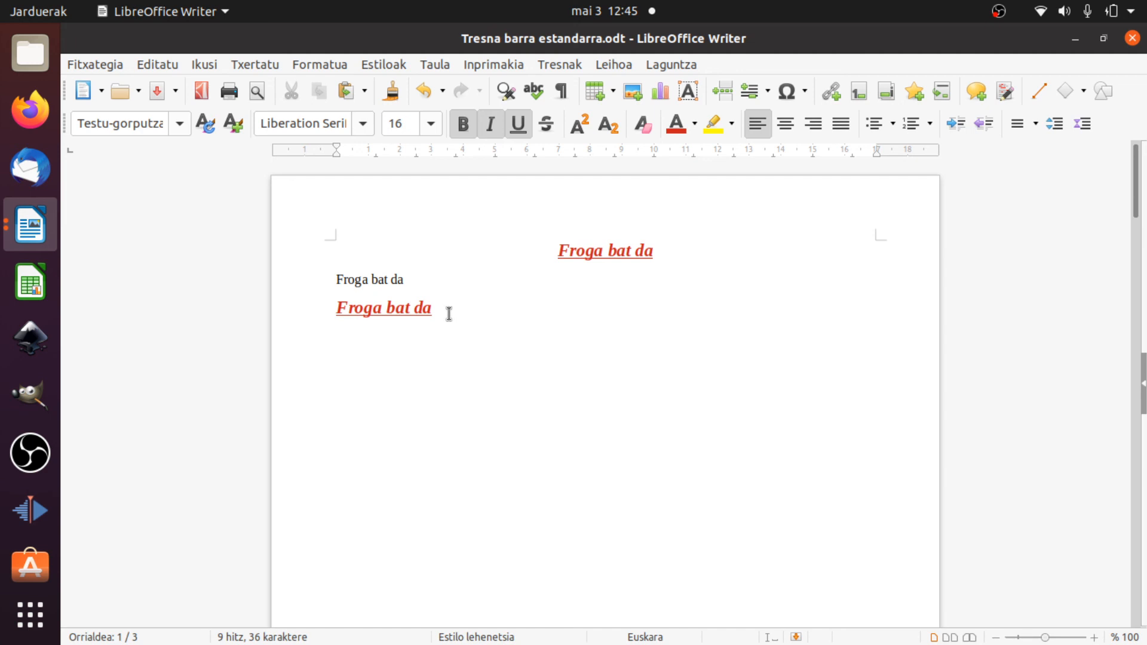
scroll(465, 413, down, 5)
scroll(466, 413, down, 5)
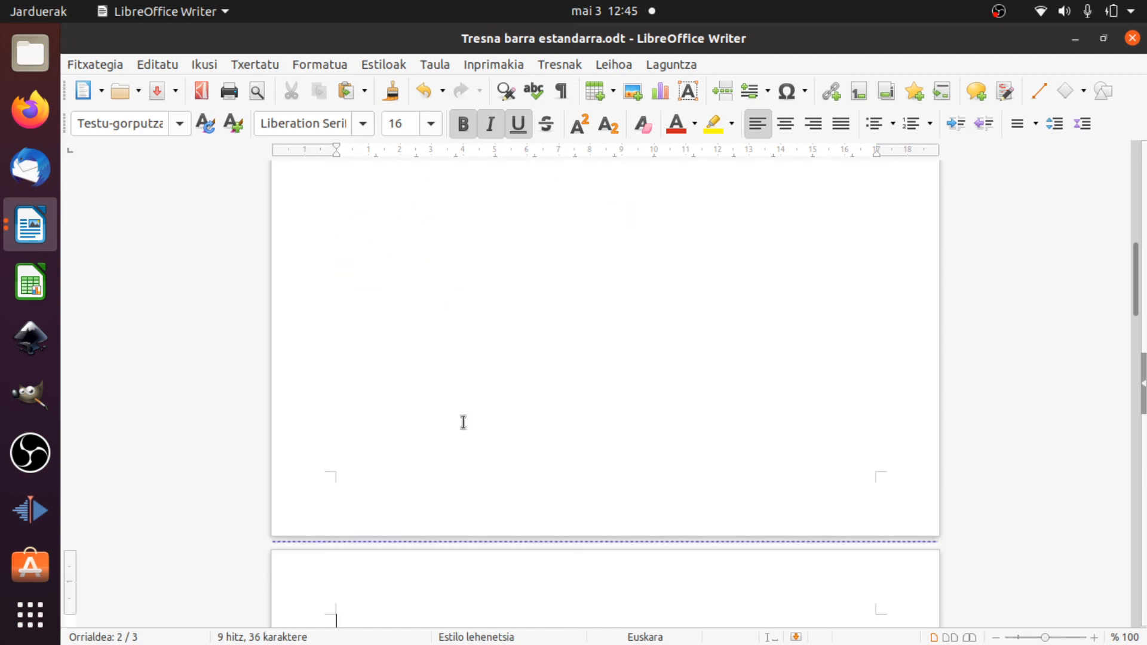
scroll(364, 388, down, 8)
Add six more "Froga bat da" lines below the third line on the first page.
scroll(388, 358, up, 15)
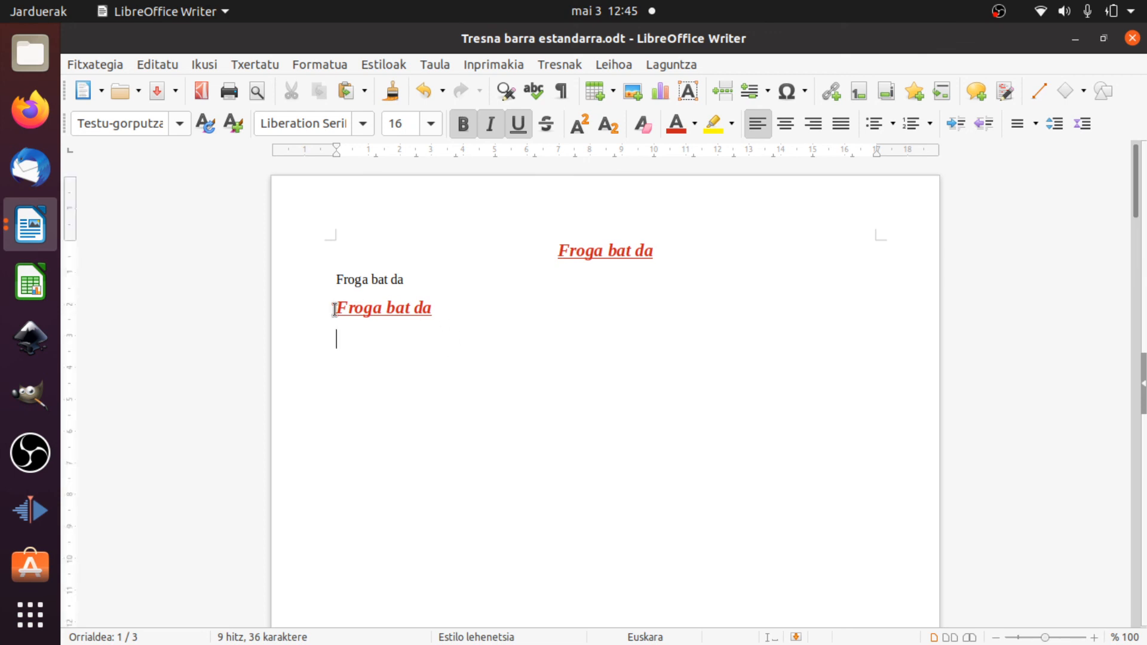
text(Froga bat da)
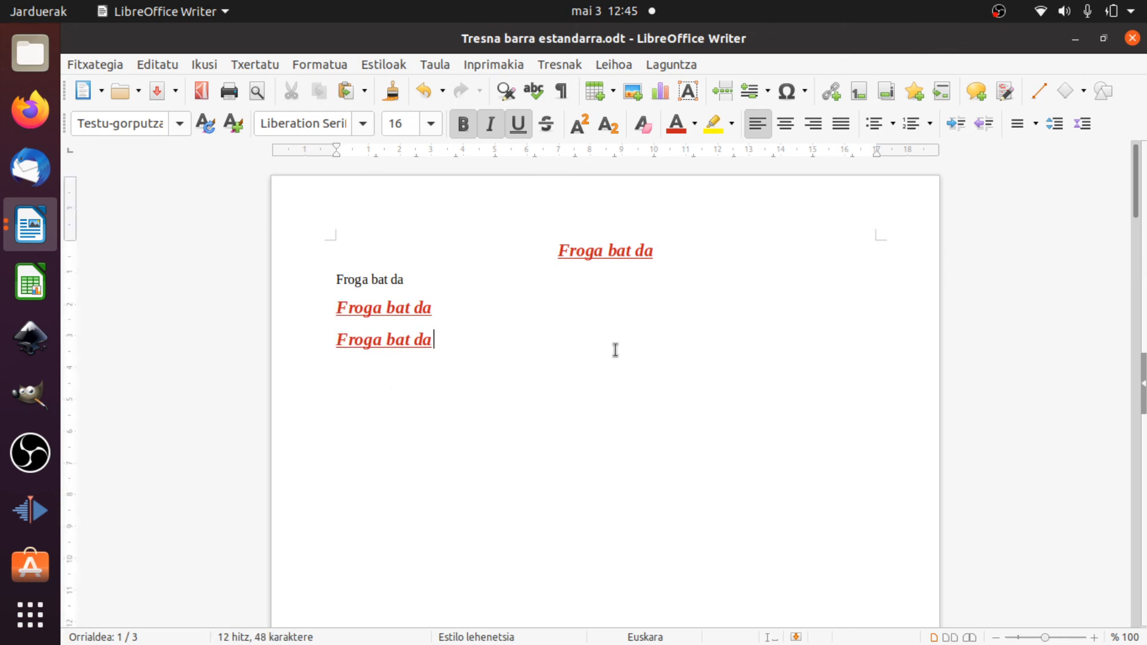
key(Return)
text(Froga bat da)
key(Return)
text(Froga bat da)
key(Return)
text(Froga bat da)
key(Return)
text(Froga bat da)
key(Return)
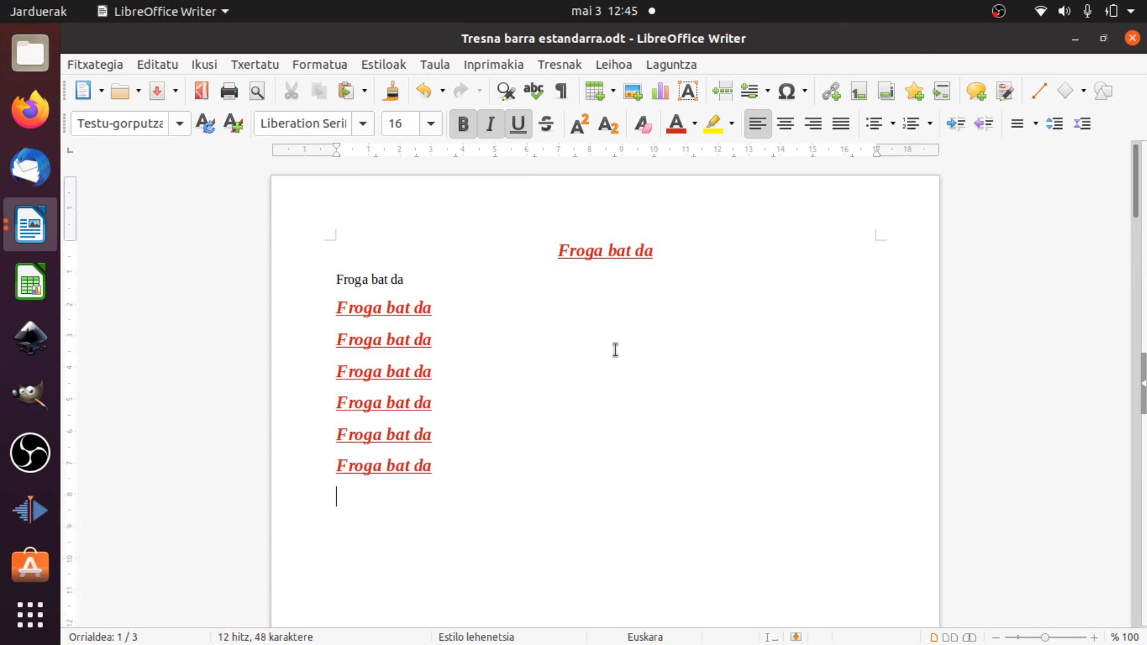
text(Froga bat da)
Enter the text "aa" at the start of the second page.
scroll(508, 348, down, 10)
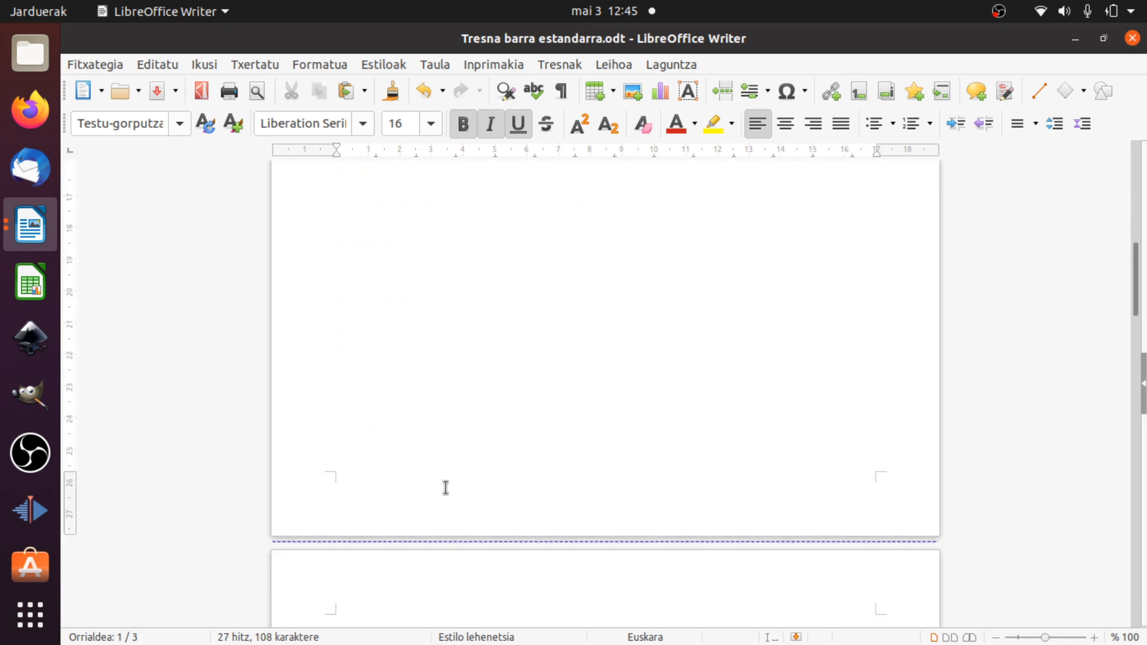
click(346, 460)
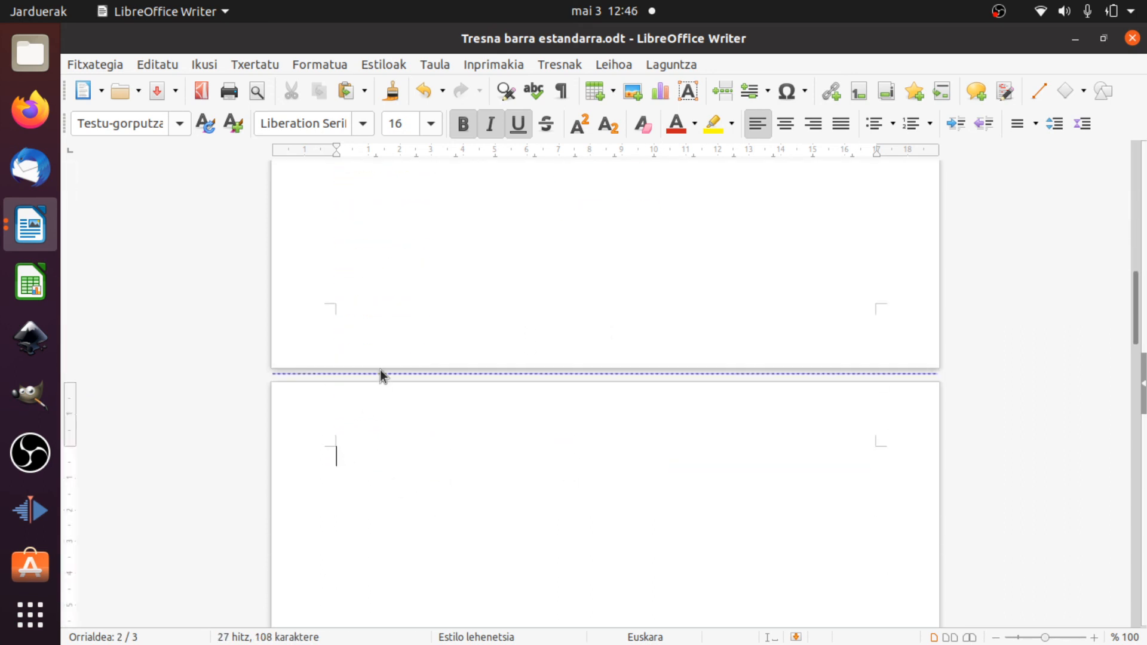
text(aa)
Add five more "Froga bat da" lines at the end of the first page's text, and check the position of "aa" after the page break.
scroll(410, 294, up, 5)
click(457, 164)
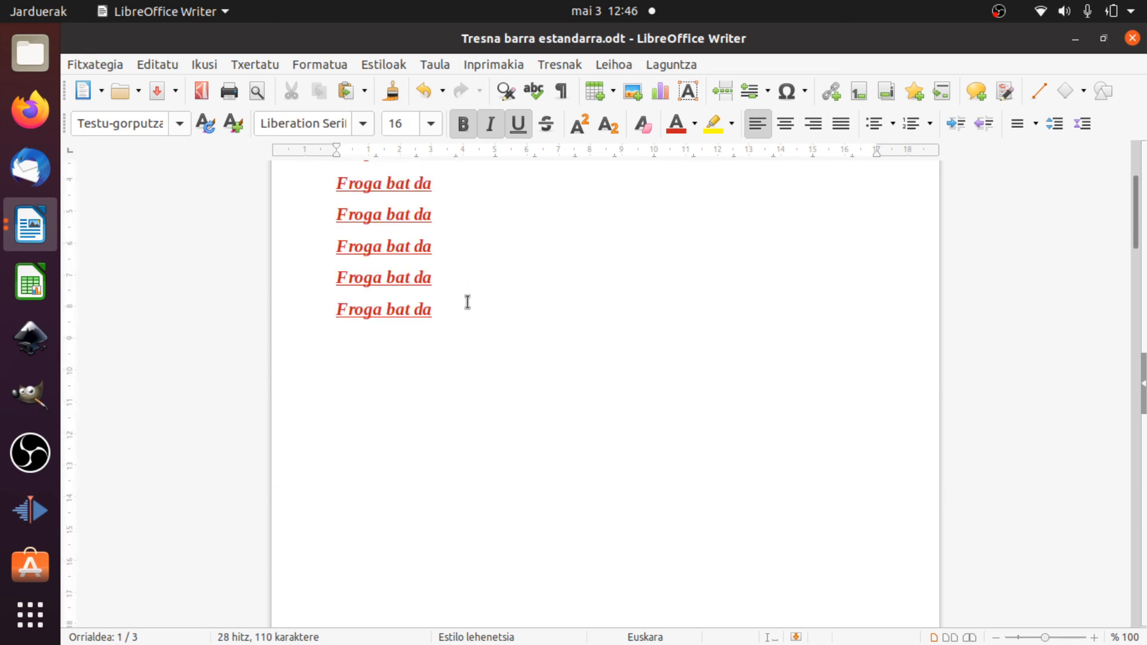
key(Return)
text(Froga bat da)
key(Return)
text(Froga bat da)
key(Return)
text(Froga bat da)
key(Return)
text(Froga bat da)
key(Return)
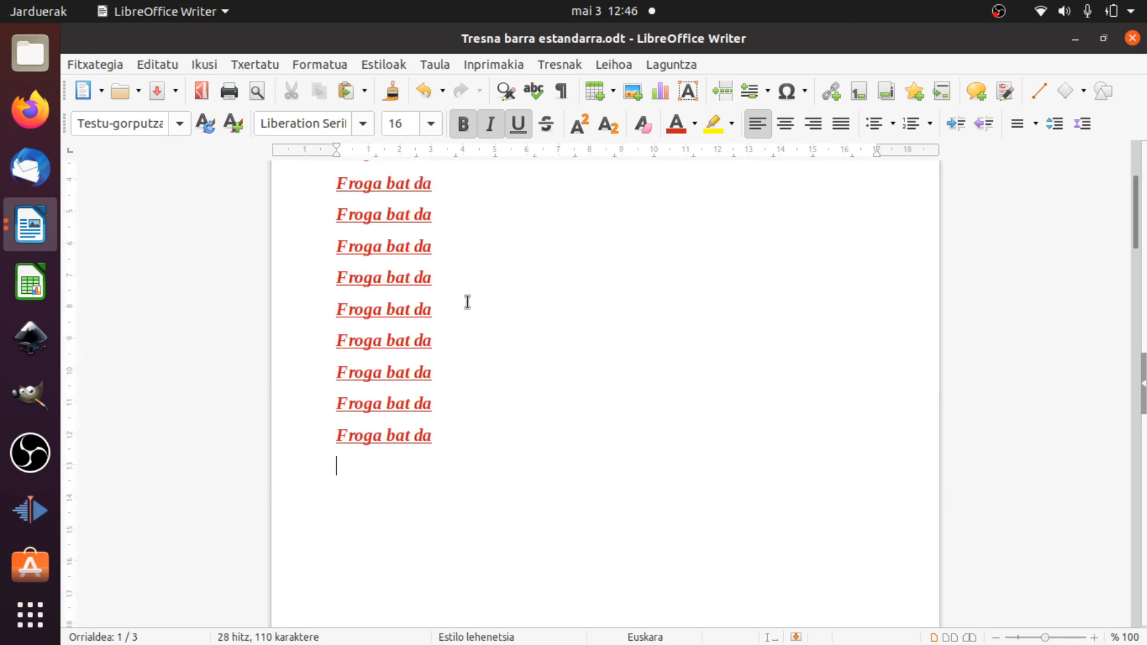
text(Froga bat da)
scroll(475, 469, down, 3)
scroll(474, 469, down, 6)
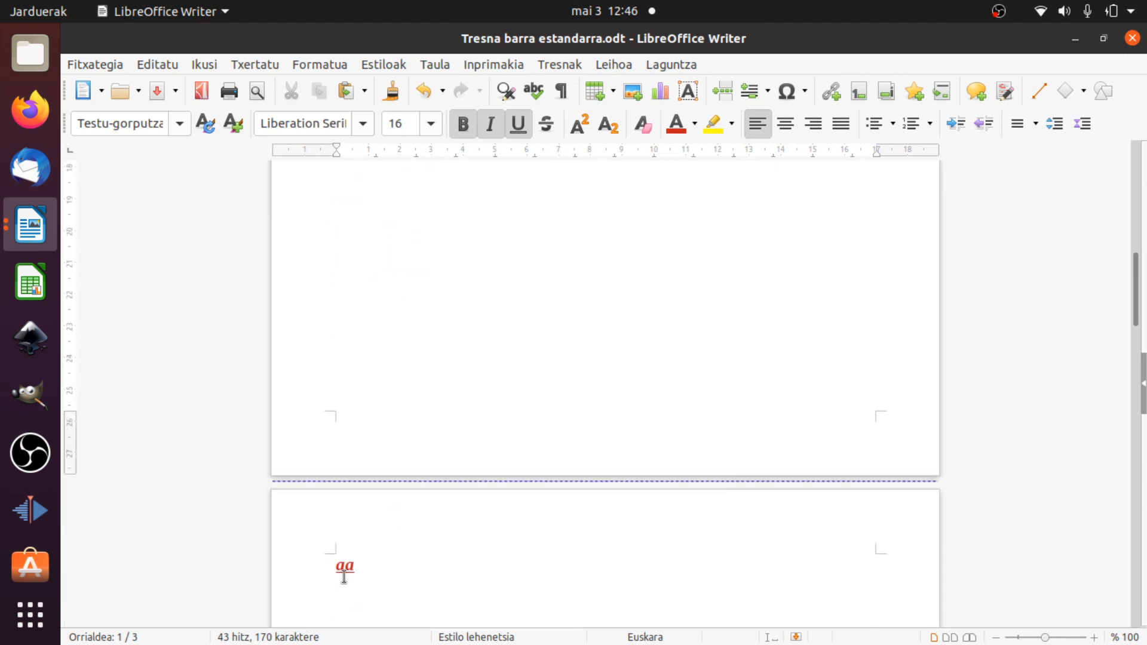
scroll(358, 550, up, 5)
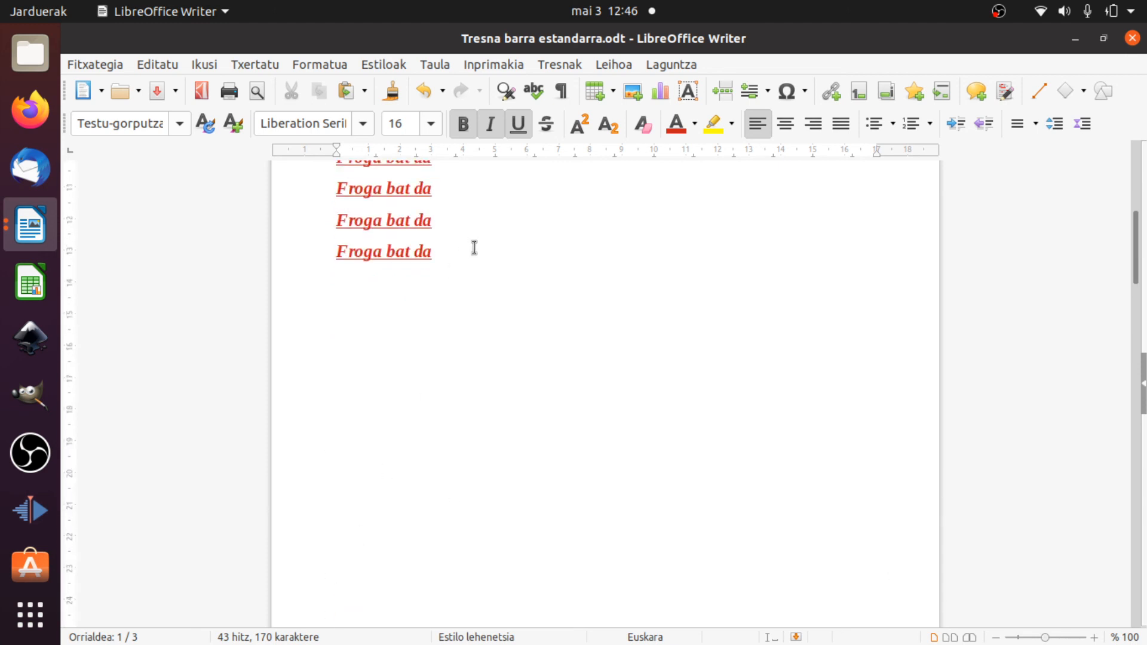
scroll(484, 410, down, 7)
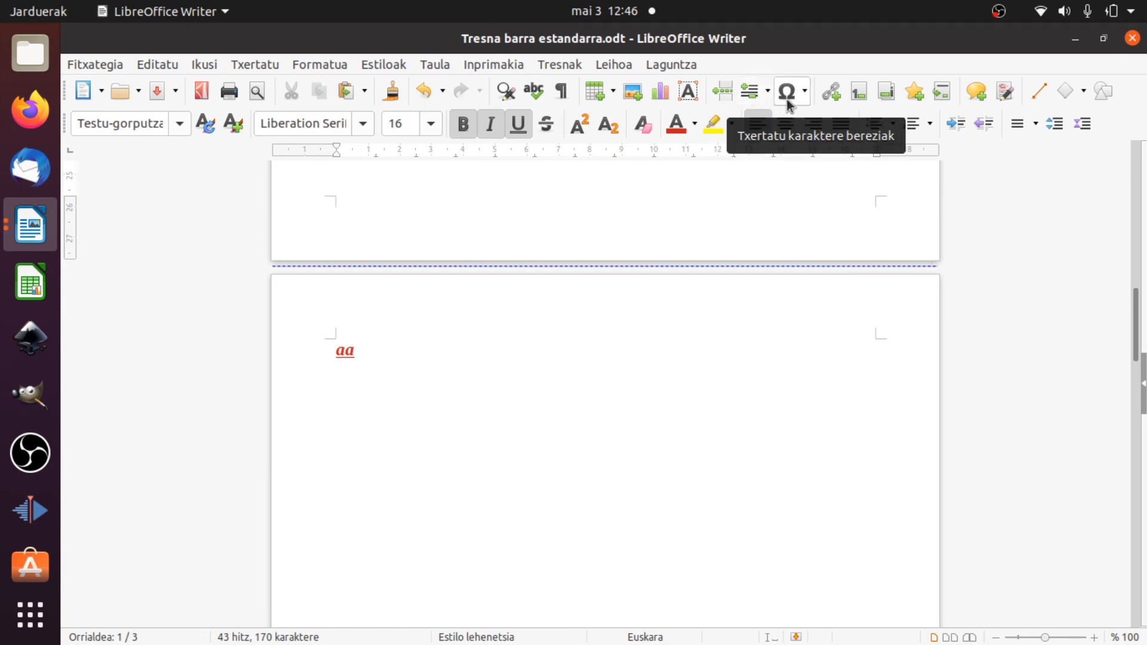
View the list of favorite special characters and close it without inserting one.
click(805, 91)
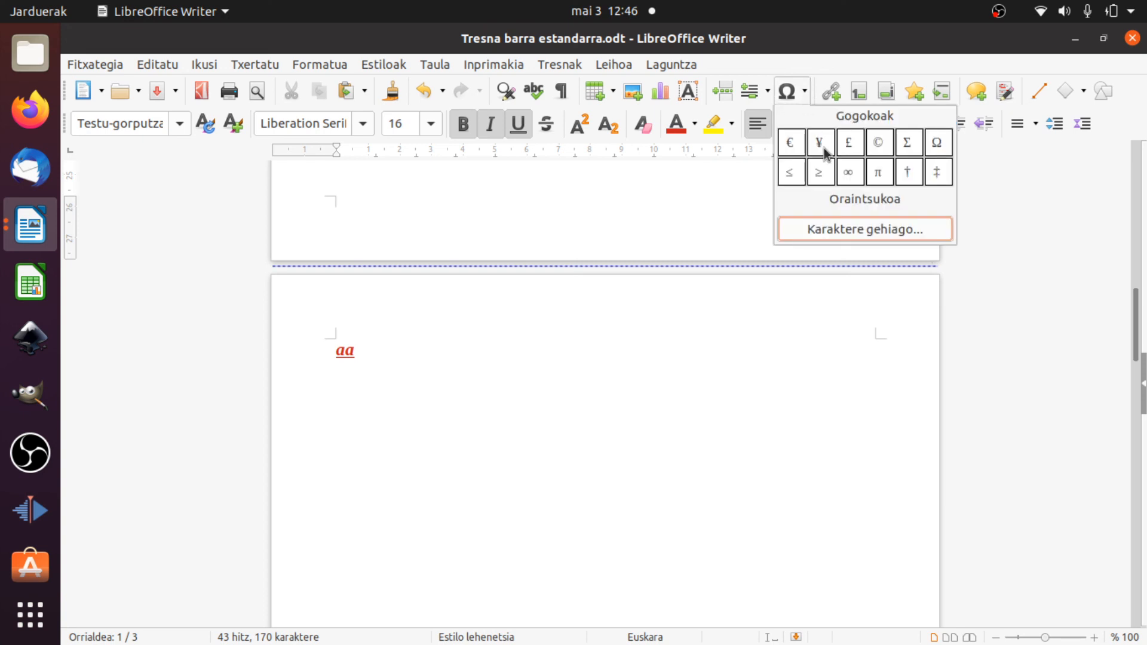
click(807, 94)
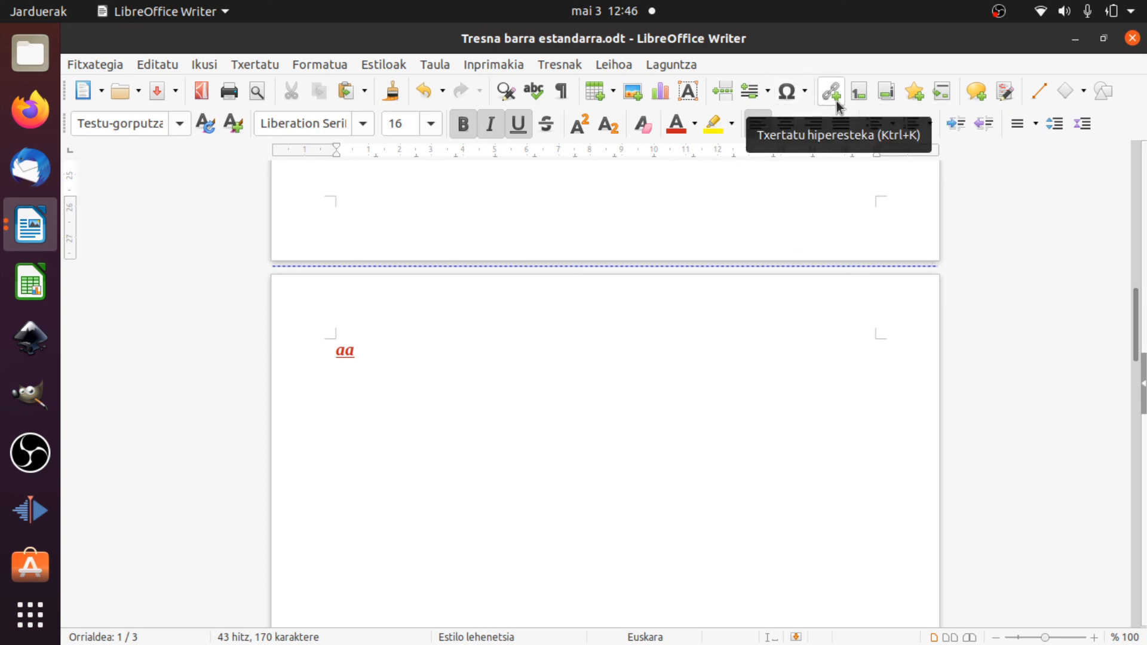